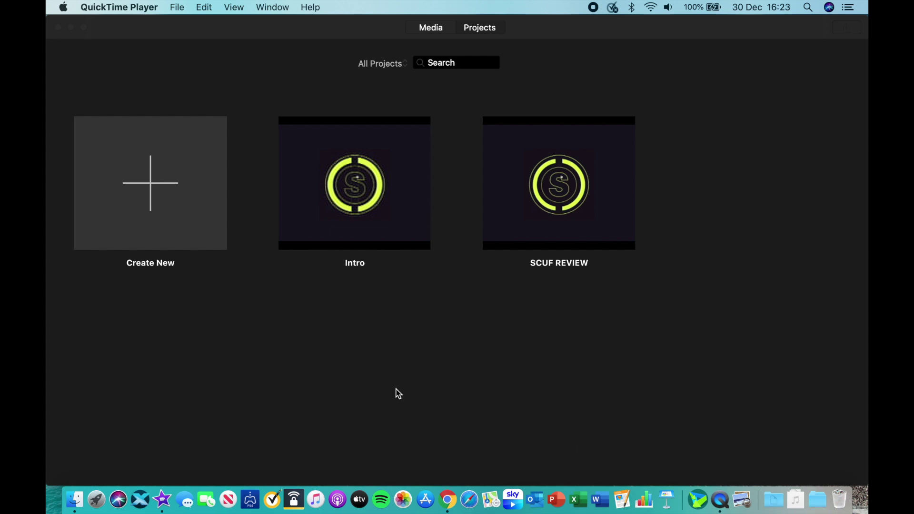
# Bring iMovie to the front, showing the Projects browser with Intro and SCUF REVIEW.
pyautogui.click(134, 152)
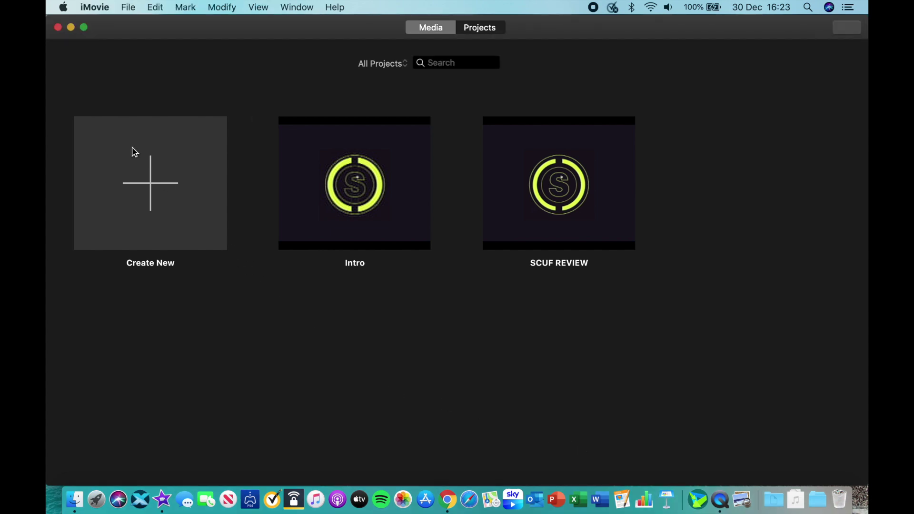
# Create a new movie project, My Movie 9, and move the window aside to reveal the desktop.
pyautogui.click(158, 191)
pyautogui.click(147, 255)
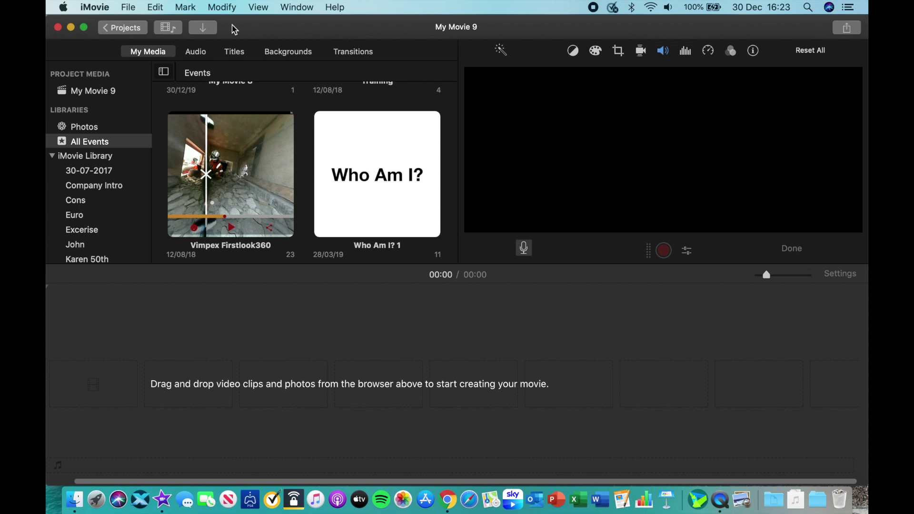
pyautogui.click(234, 29)
pyautogui.moveTo(234, 29); pyautogui.dragTo(331, 23)
# Add the 02:01 1.mp4 unboxing clip to the timeline and play it.
pyautogui.click(99, 314)
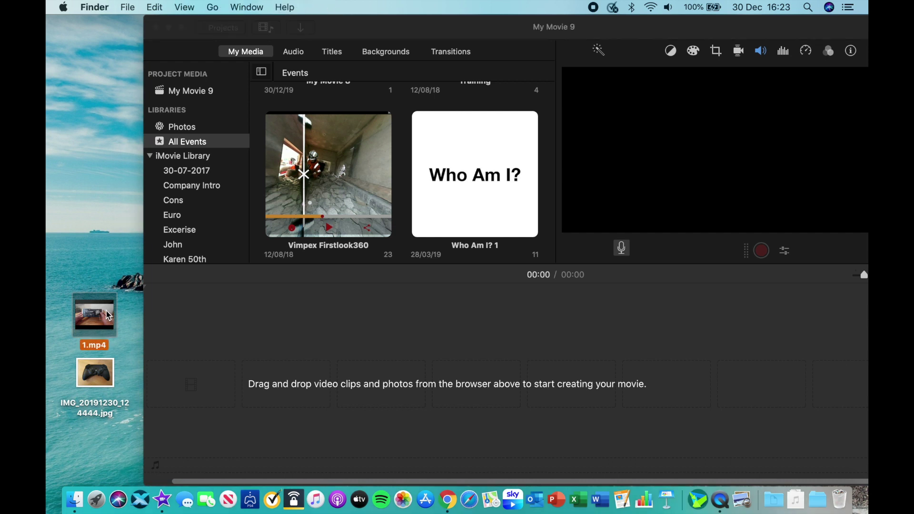
pyautogui.moveTo(100, 318); pyautogui.dragTo(189, 371)
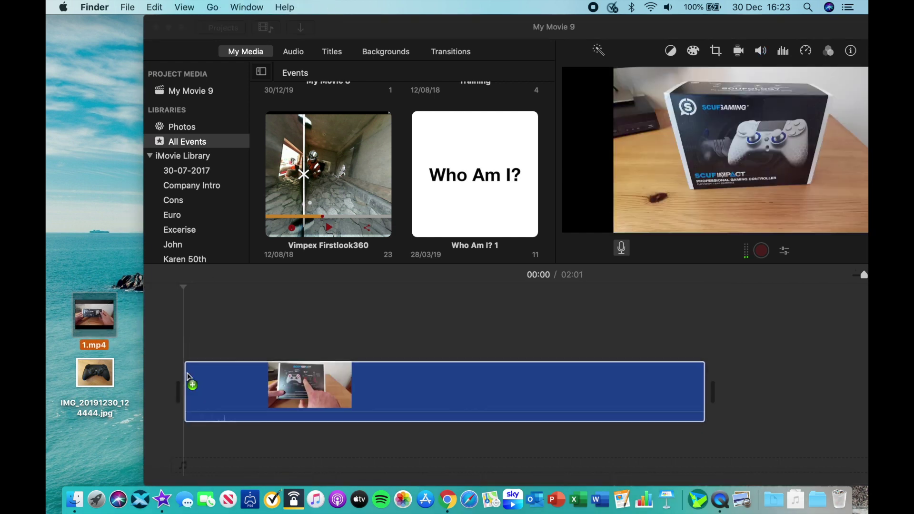
pyautogui.moveTo(371, 30); pyautogui.dragTo(265, 27)
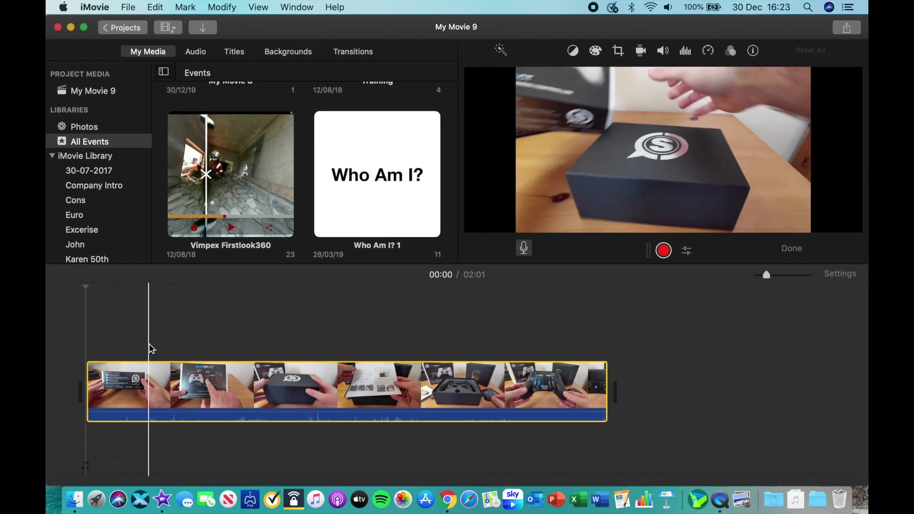
pyautogui.press('space')
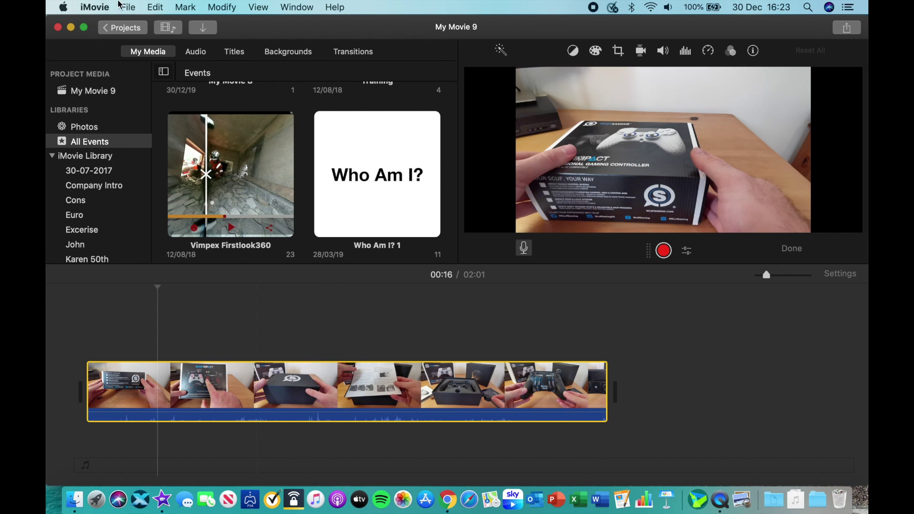
pyautogui.click(129, 7)
pyautogui.moveTo(167, 206)
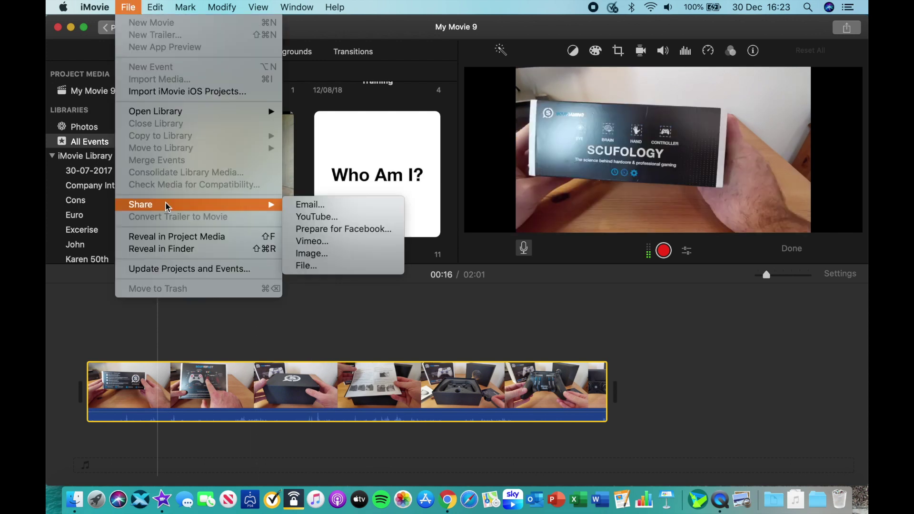
pyautogui.click(306, 265)
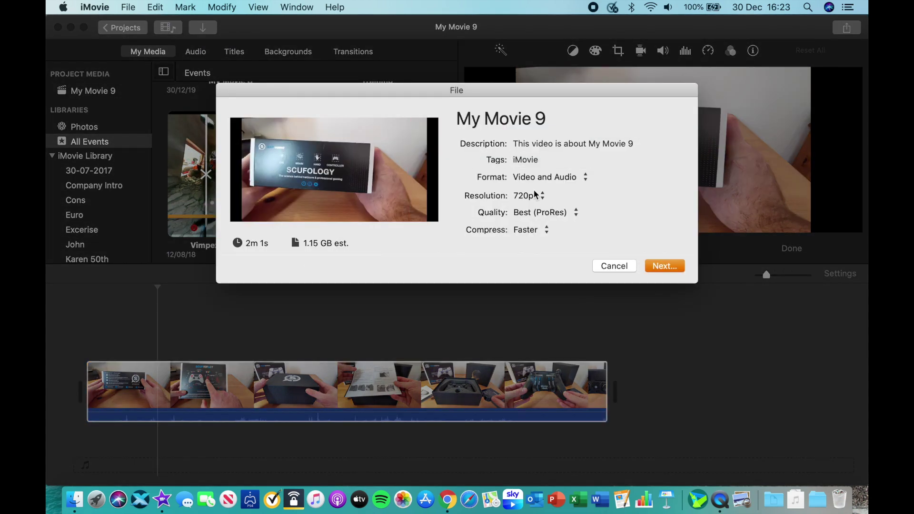
pyautogui.click(534, 197)
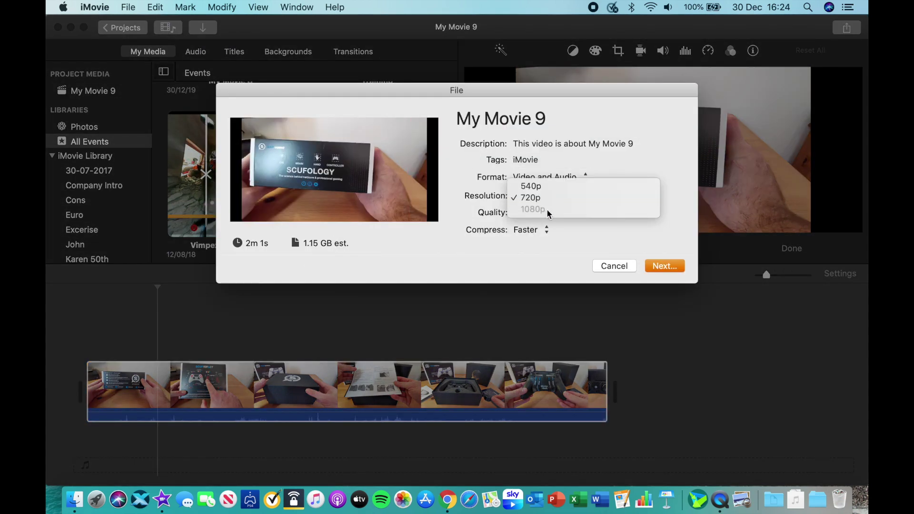
pyautogui.click(547, 199)
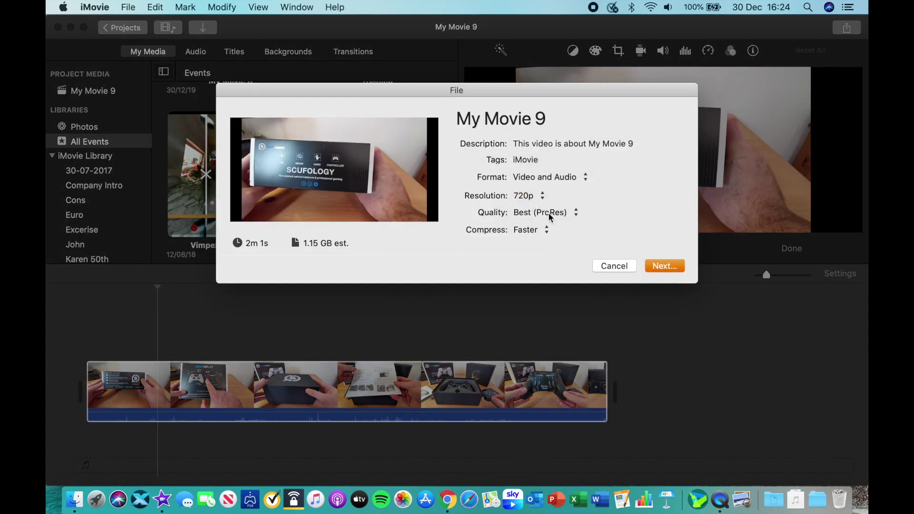
pyautogui.click(550, 215)
pyautogui.click(552, 216)
pyautogui.click(557, 213)
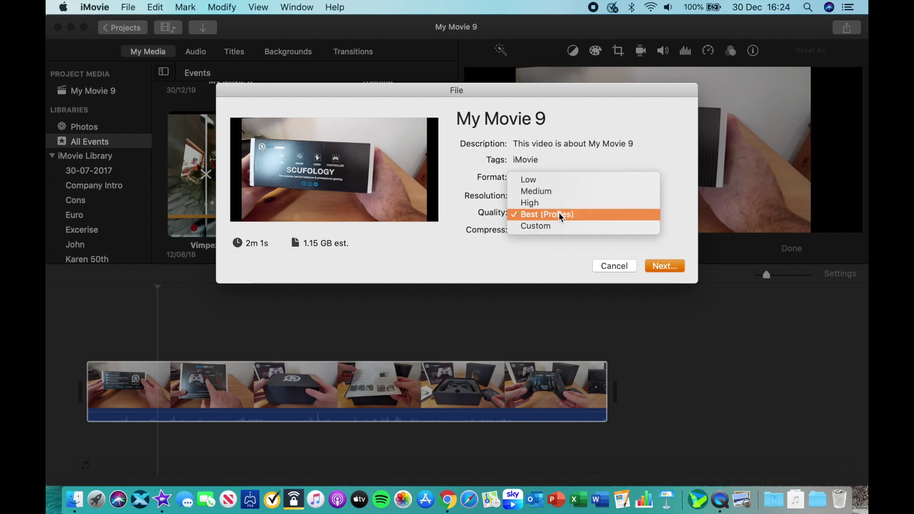
pyautogui.press('Escape')
pyautogui.click(538, 197)
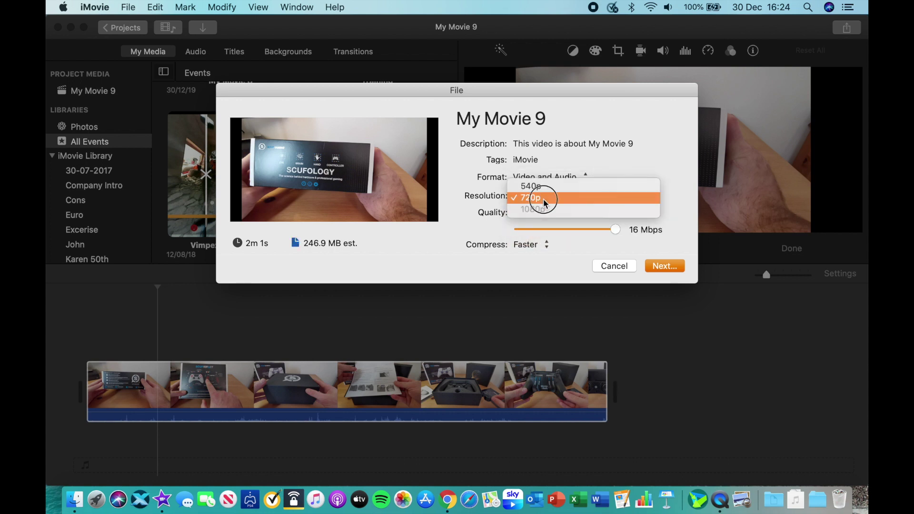
pyautogui.click(545, 199)
pyautogui.click(533, 213)
pyautogui.click(544, 213)
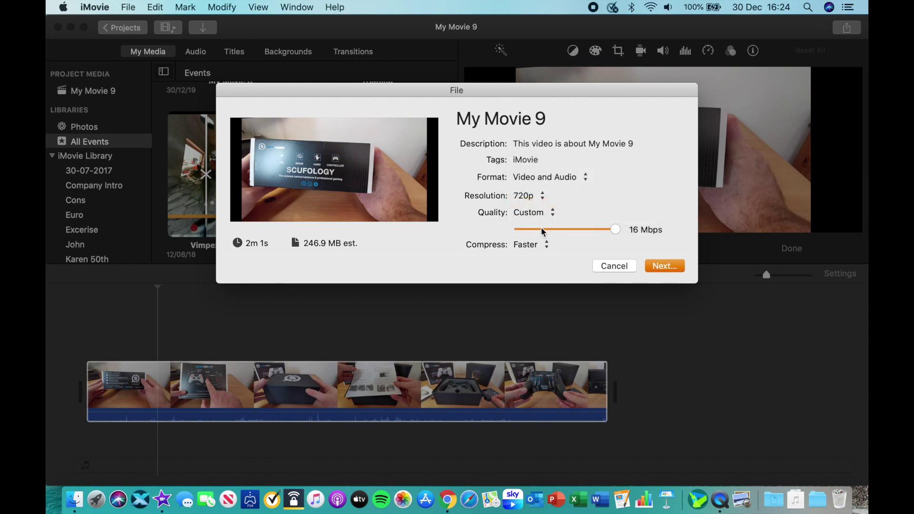
pyautogui.click(543, 232)
pyautogui.click(534, 246)
pyautogui.click(537, 199)
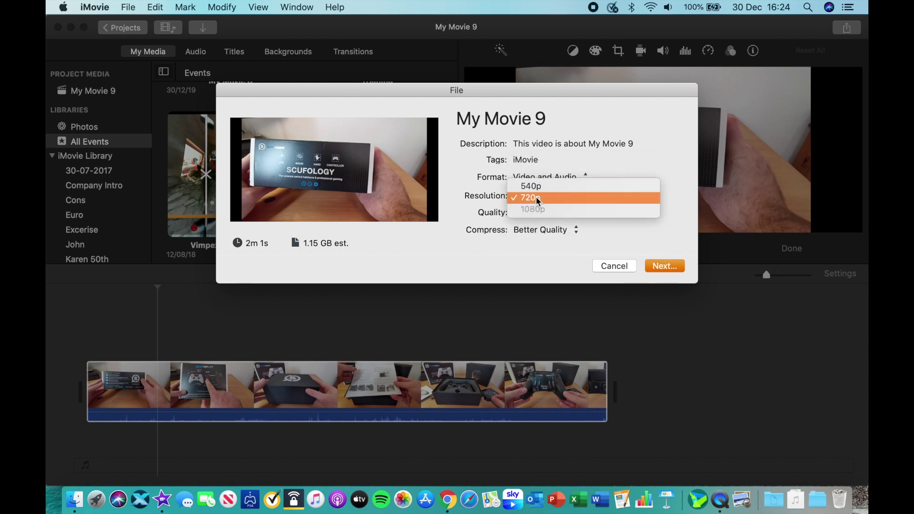
pyautogui.click(558, 201)
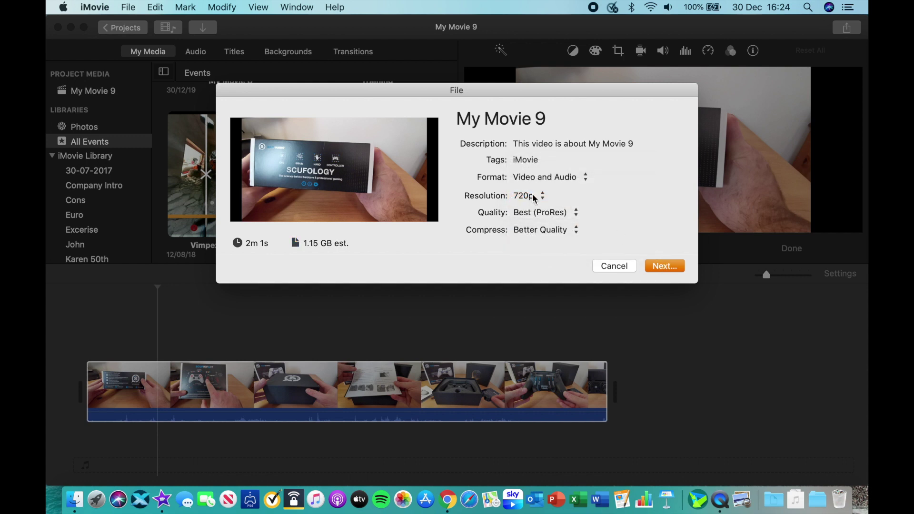
pyautogui.click(615, 266)
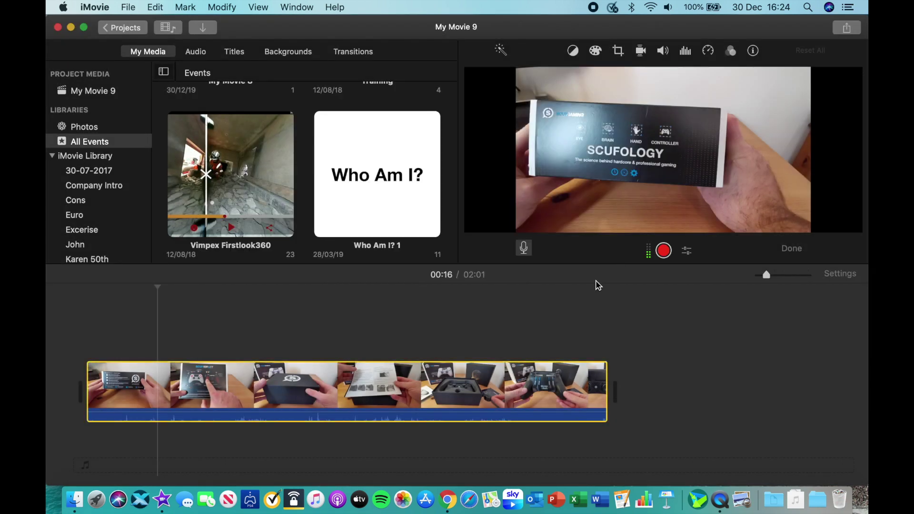
# Remove the clip from the timeline and delete the My Movie 9 project.
pyautogui.click(468, 373)
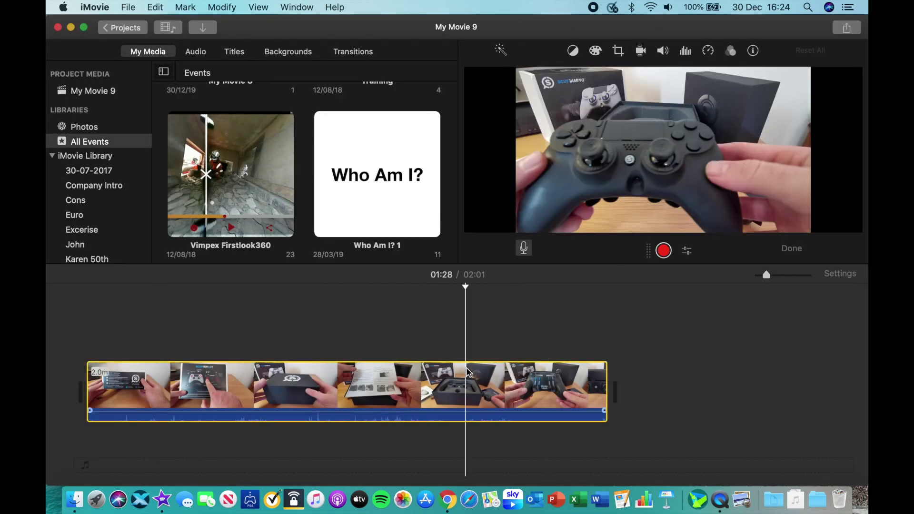
pyautogui.press('Delete')
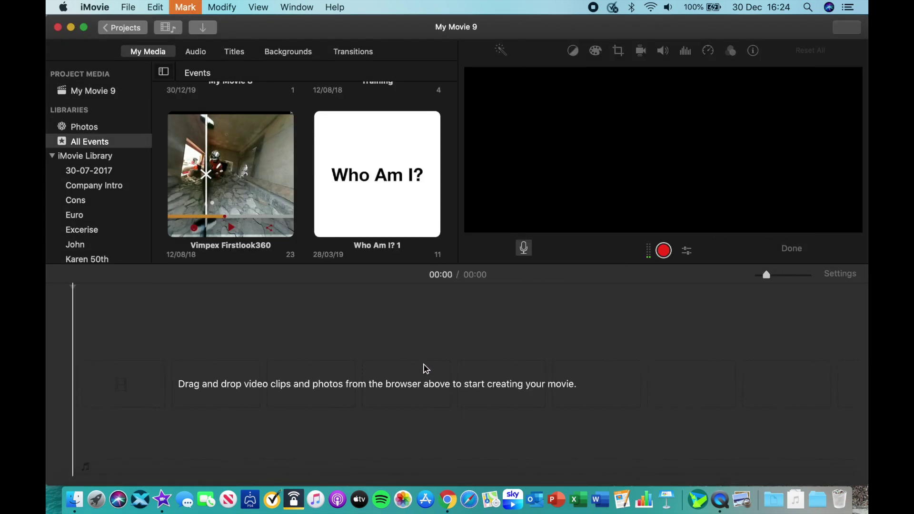
pyautogui.click(124, 31)
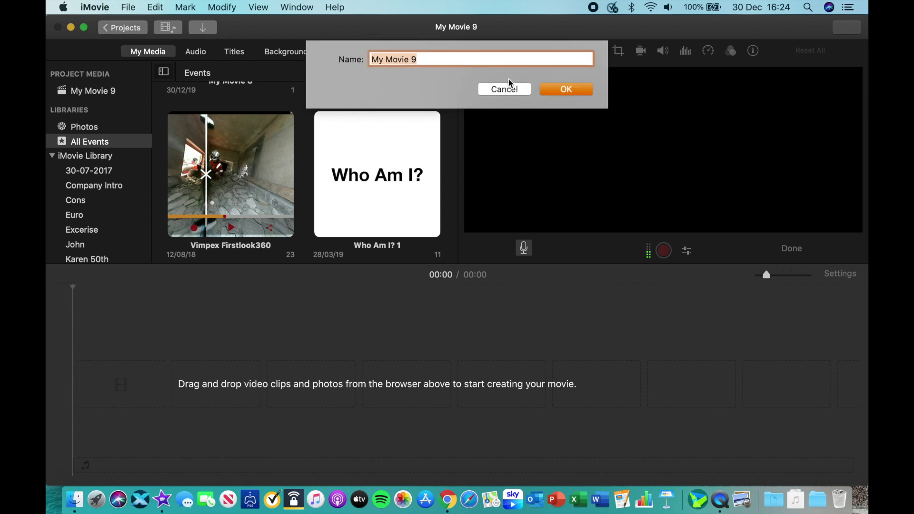
pyautogui.click(557, 90)
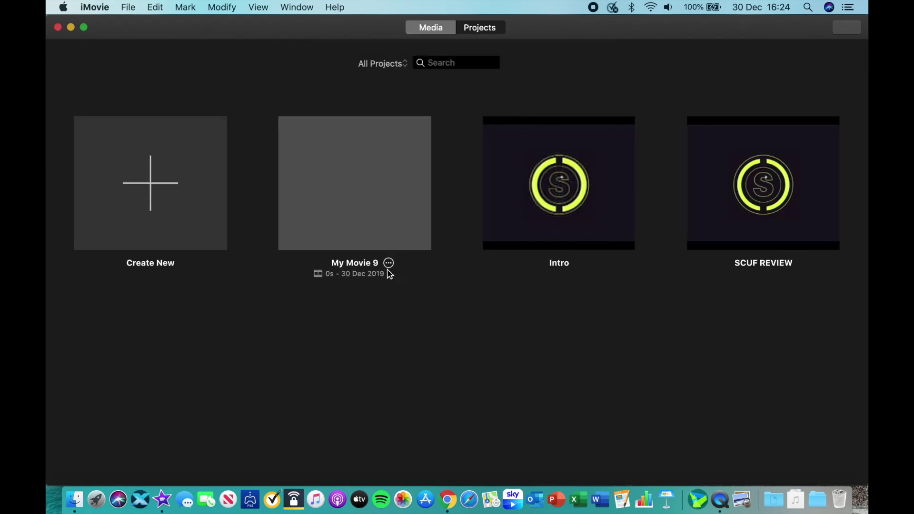
pyautogui.click(389, 262)
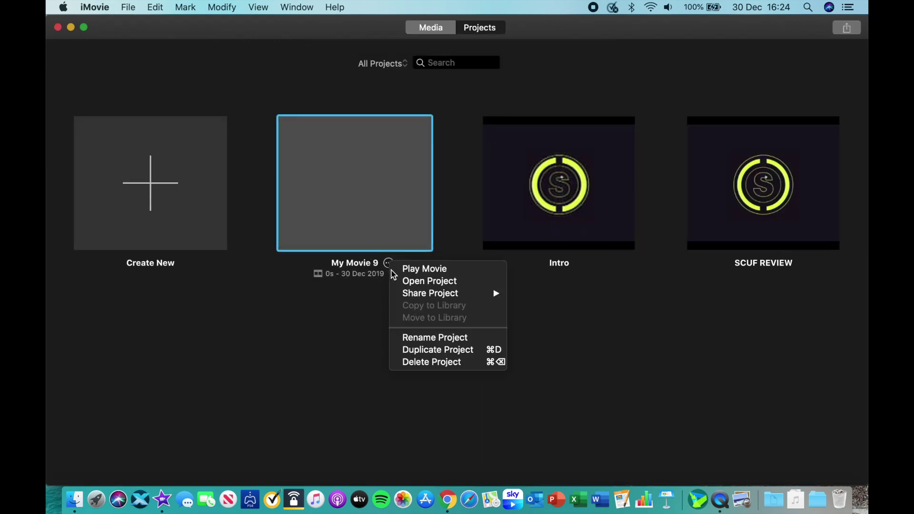
pyautogui.click(435, 364)
pyautogui.click(562, 193)
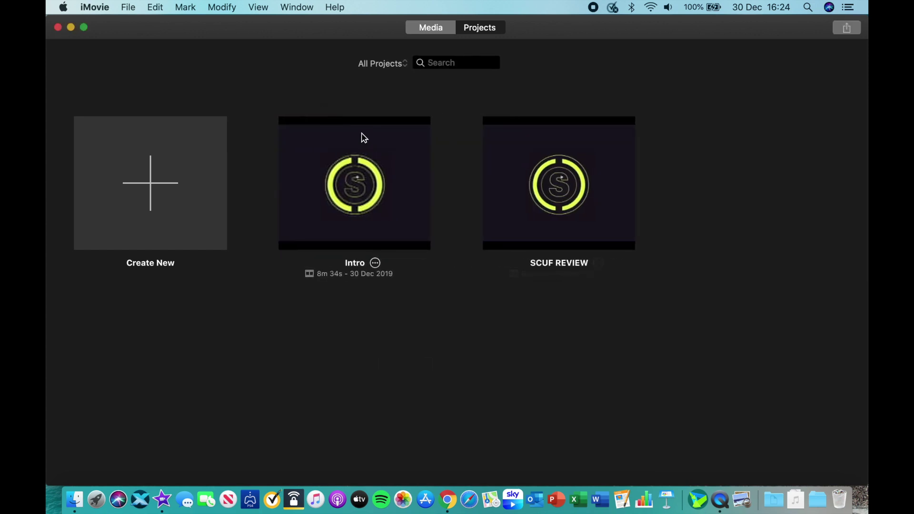
# Create a new empty movie project, My Movie 10.
pyautogui.click(180, 167)
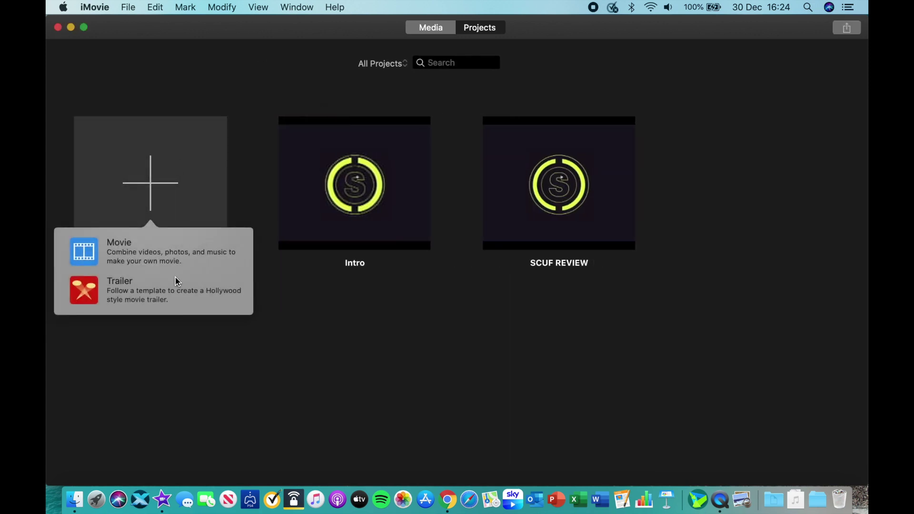
pyautogui.click(129, 247)
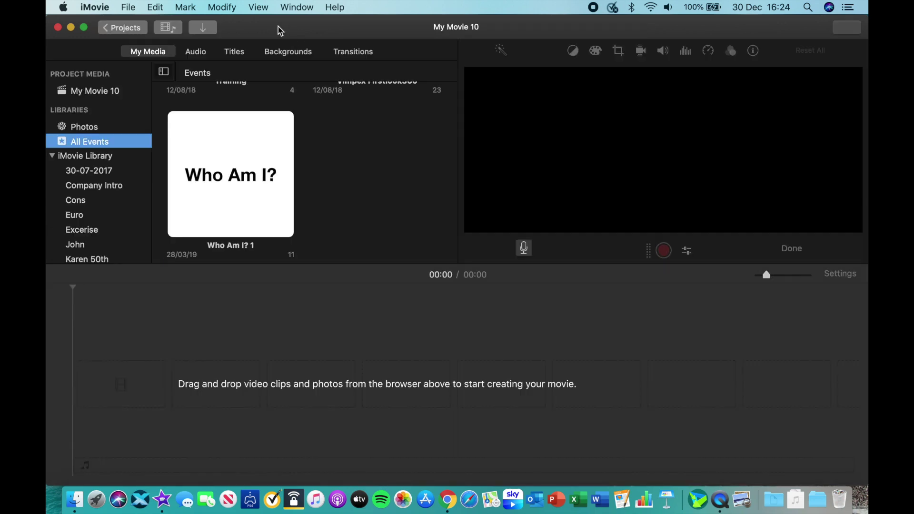
pyautogui.moveTo(280, 30); pyautogui.dragTo(427, 27)
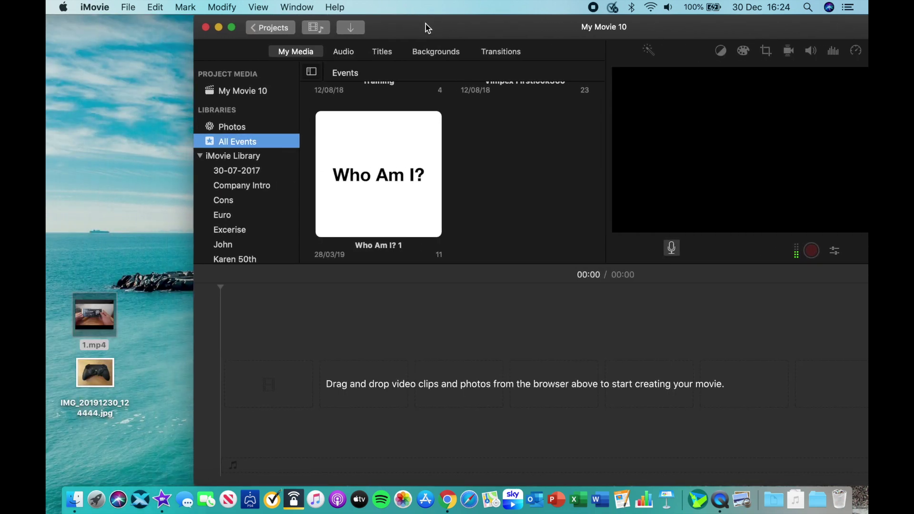
# Add the controller photo from the desktop to the My Movie 10 timeline.
pyautogui.click(92, 365)
pyautogui.moveTo(100, 374); pyautogui.dragTo(302, 377)
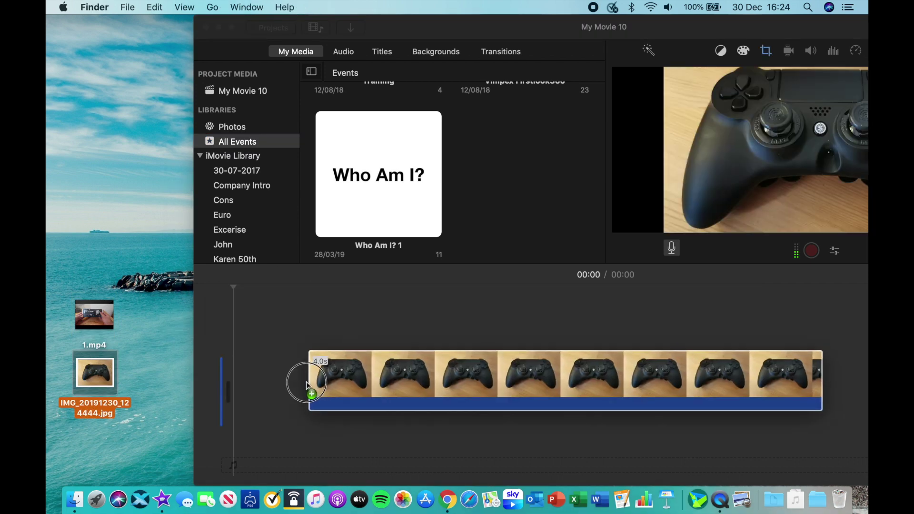
pyautogui.click(307, 341)
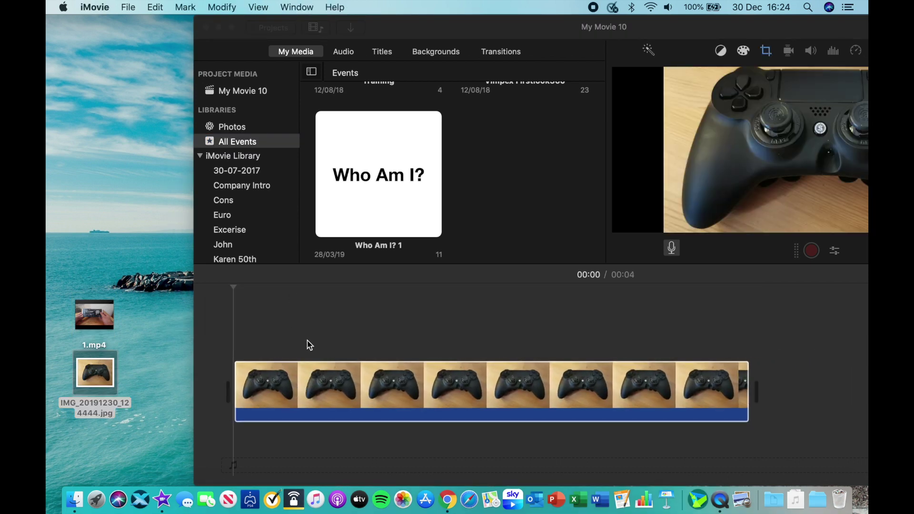
pyautogui.moveTo(418, 34); pyautogui.dragTo(362, 34)
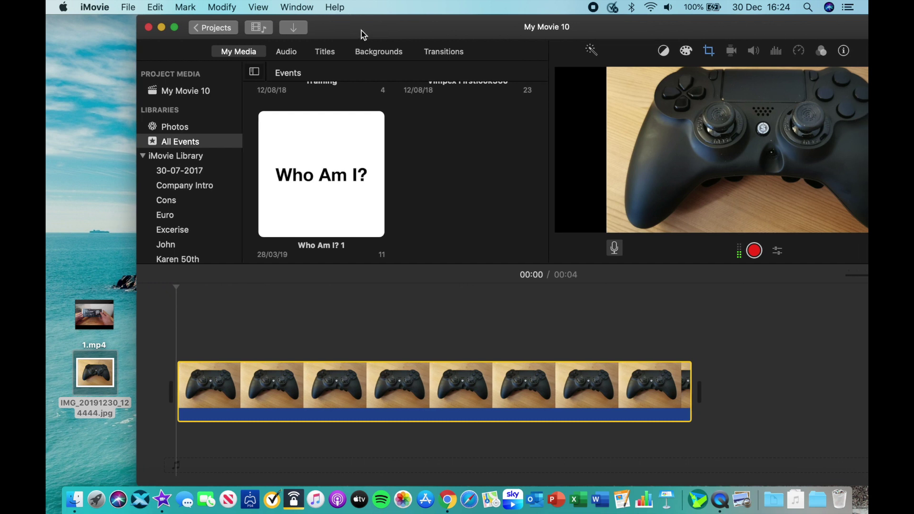
# Confirm the File export offers only up to 720p, cancel, and remove the photo.
pyautogui.click(133, 7)
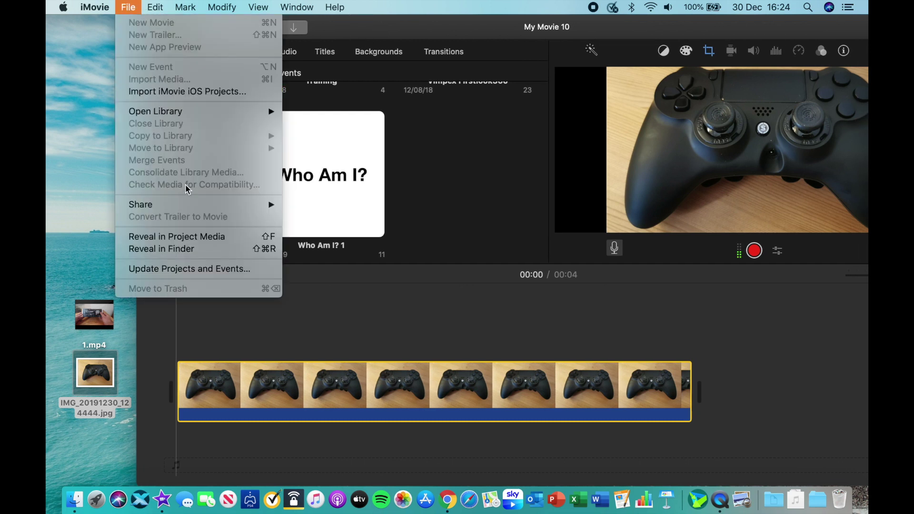
pyautogui.moveTo(239, 204)
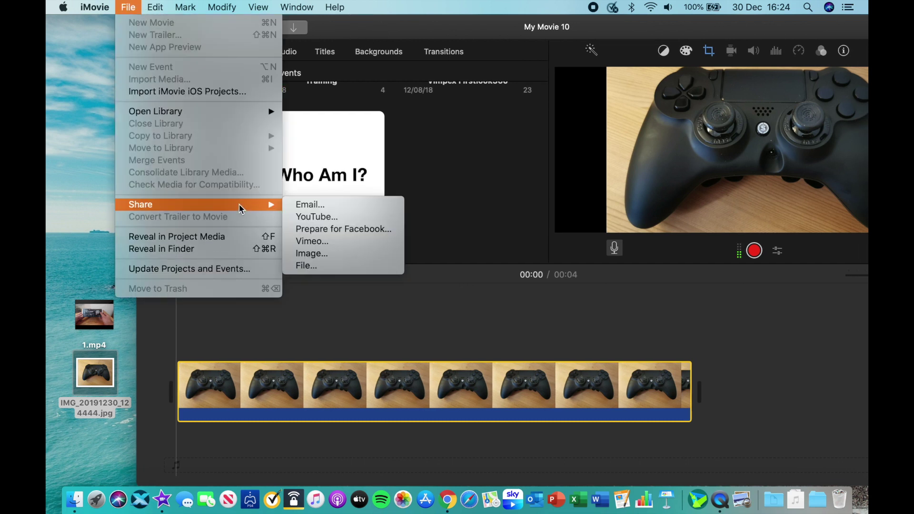
pyautogui.click(337, 268)
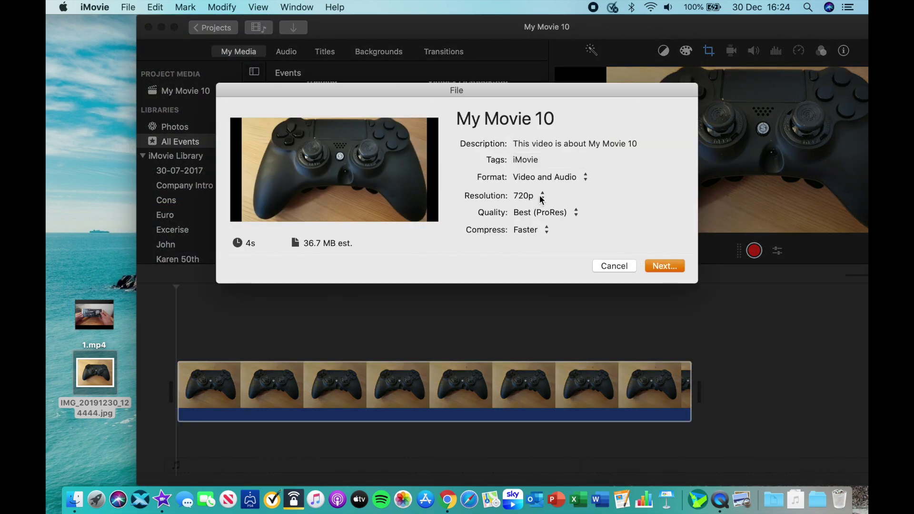
pyautogui.click(542, 199)
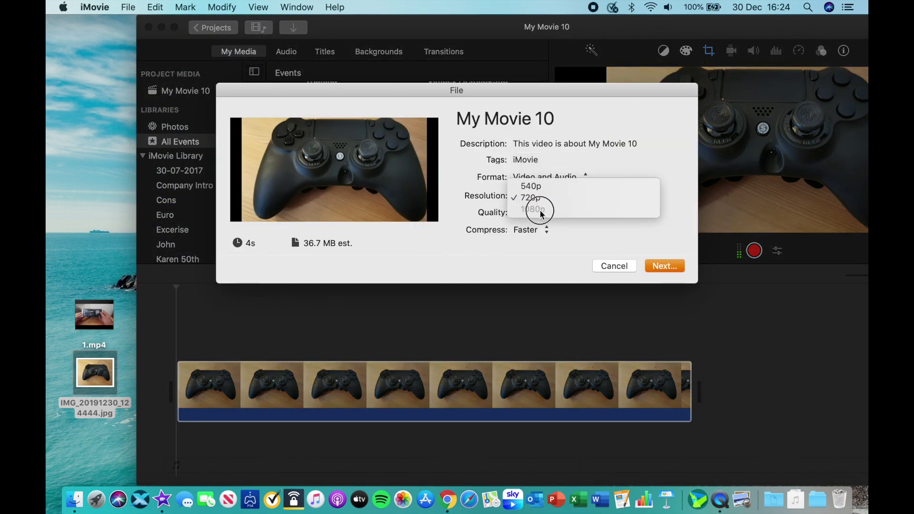
pyautogui.click(613, 268)
pyautogui.click(613, 265)
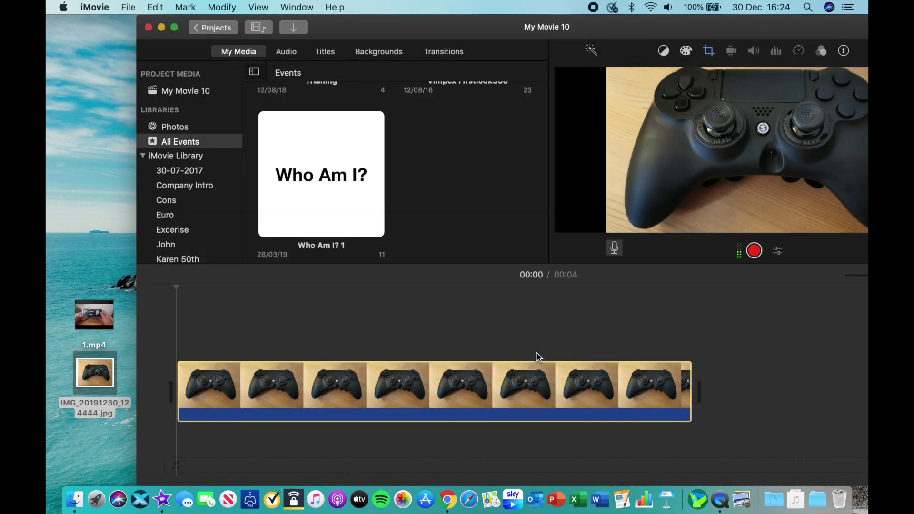
pyautogui.press('super+z')
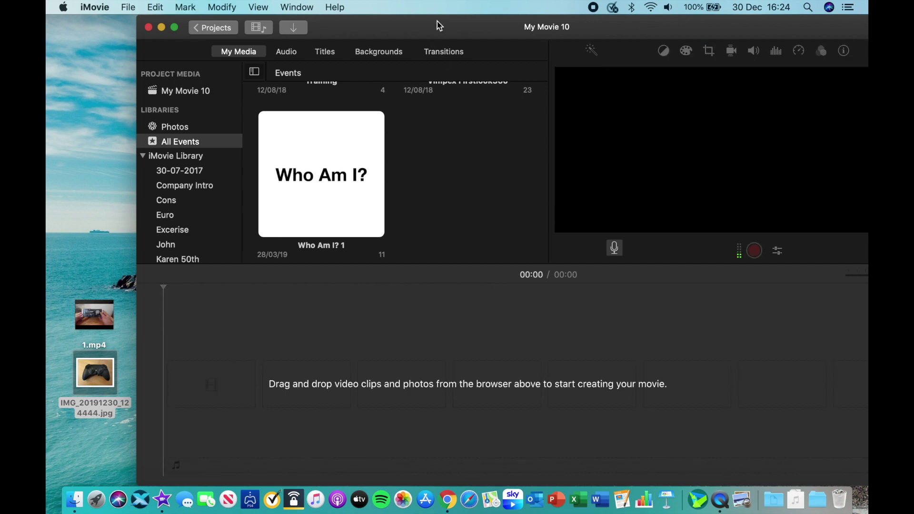
# Delete the My Movie 10 project from the Projects browser, keeping its name at the prompt.
pyautogui.moveTo(437, 21); pyautogui.dragTo(350, 17)
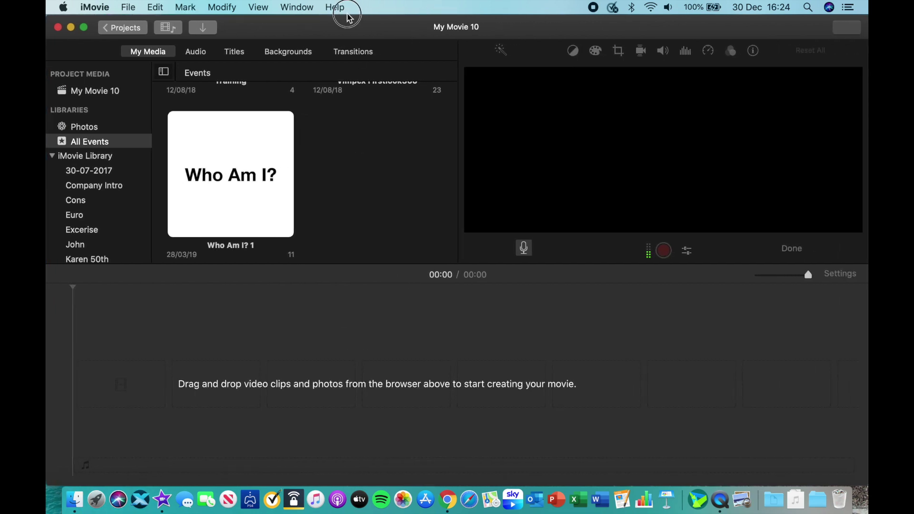
pyautogui.click(126, 27)
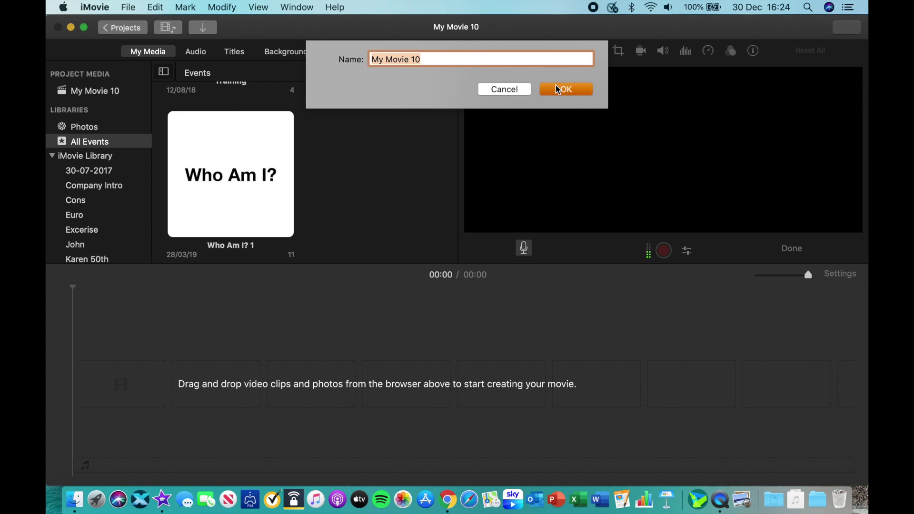
pyautogui.click(558, 90)
pyautogui.click(390, 263)
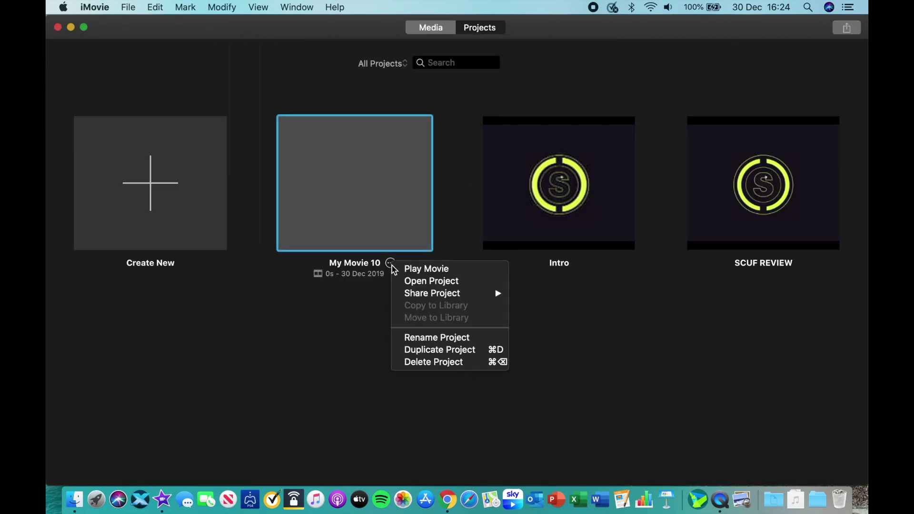
pyautogui.click(435, 362)
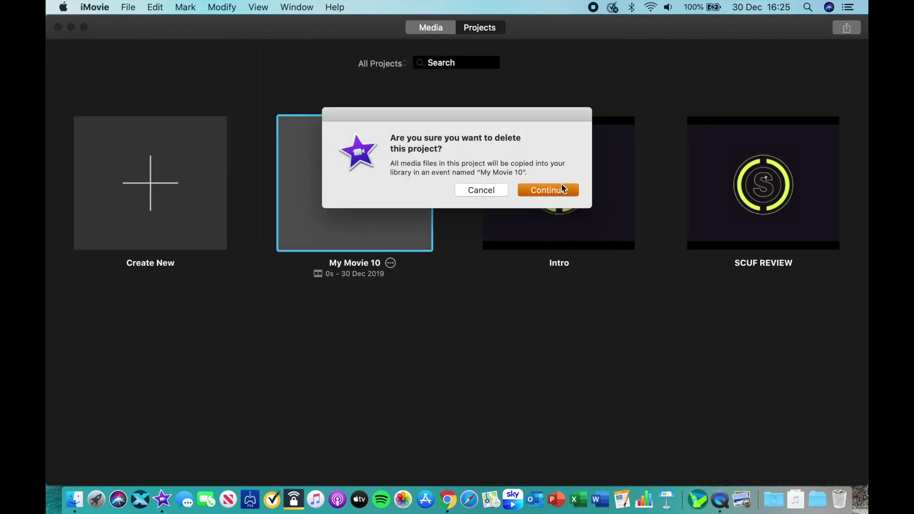
pyautogui.click(547, 190)
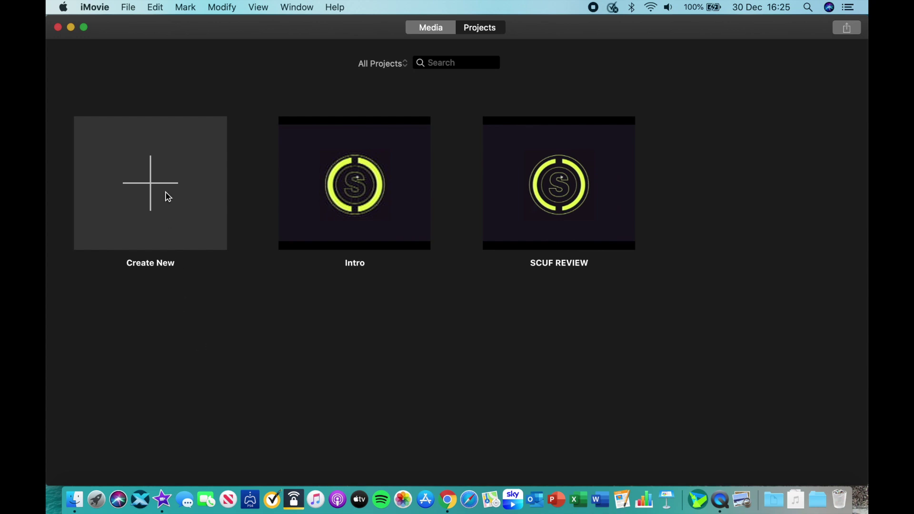
# Create a Friendship template trailer, New York Girl Posse (54s).
pyautogui.click(168, 196)
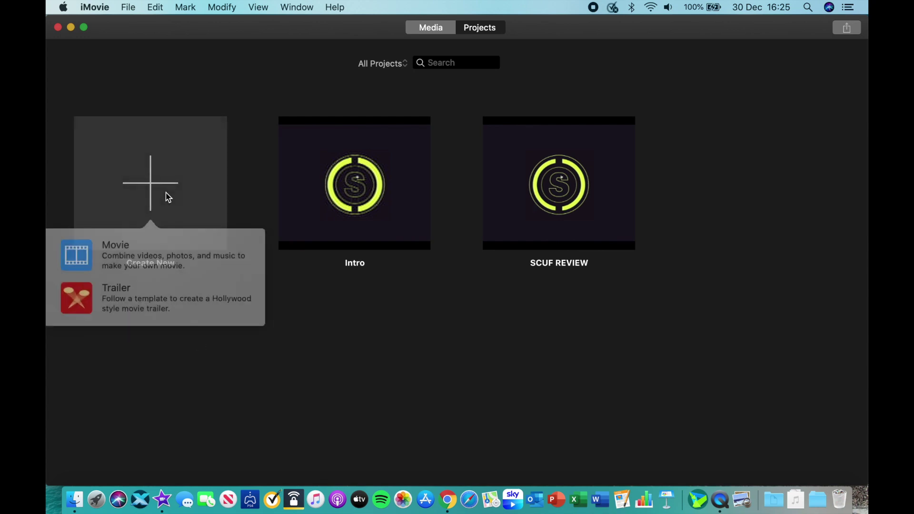
pyautogui.click(125, 295)
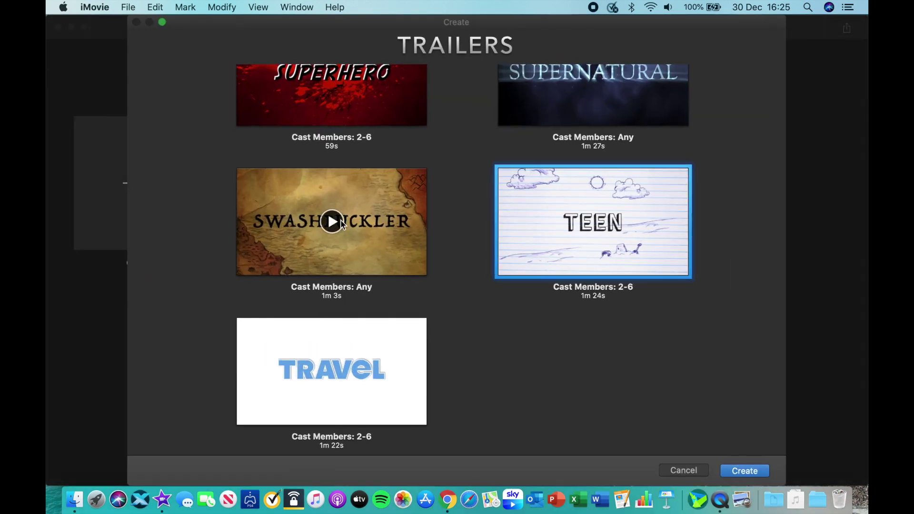
pyautogui.scroll(5, 334, 197)
pyautogui.scroll(9, 334, 197)
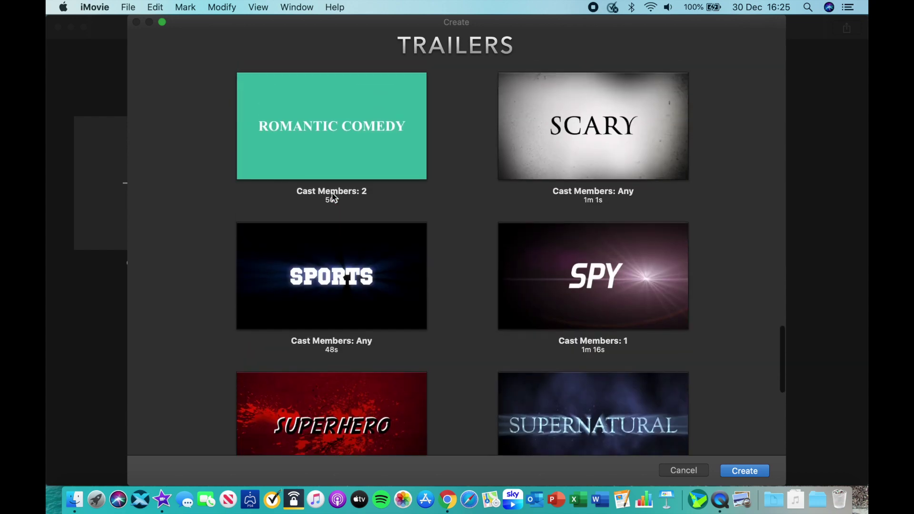
pyautogui.scroll(12, 333, 196)
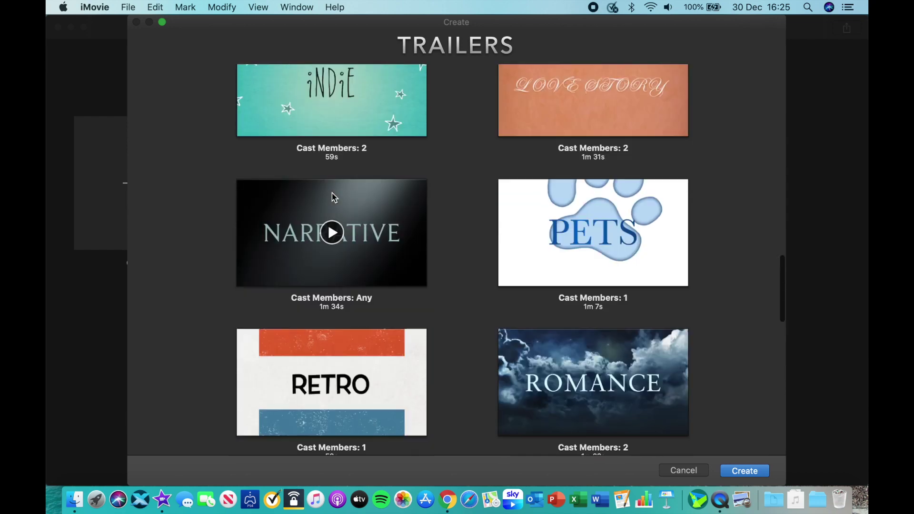
pyautogui.scroll(1, 333, 197)
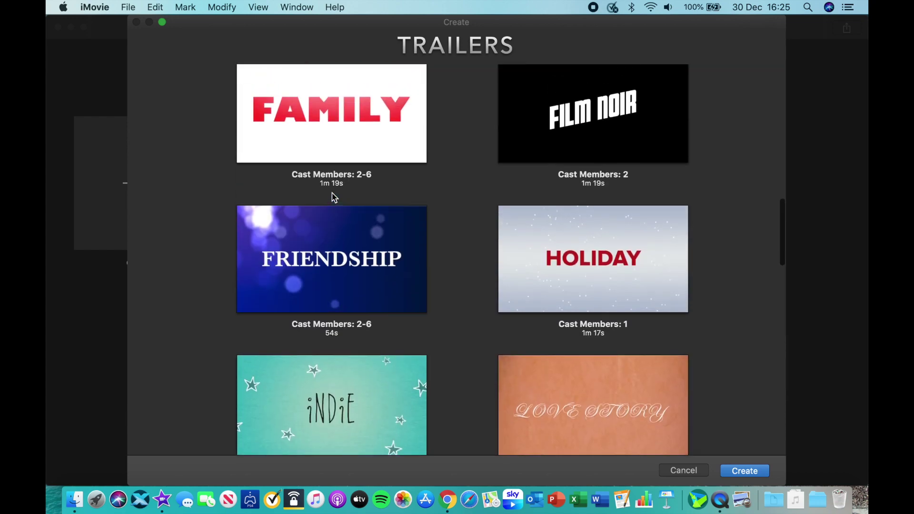
pyautogui.click(332, 258)
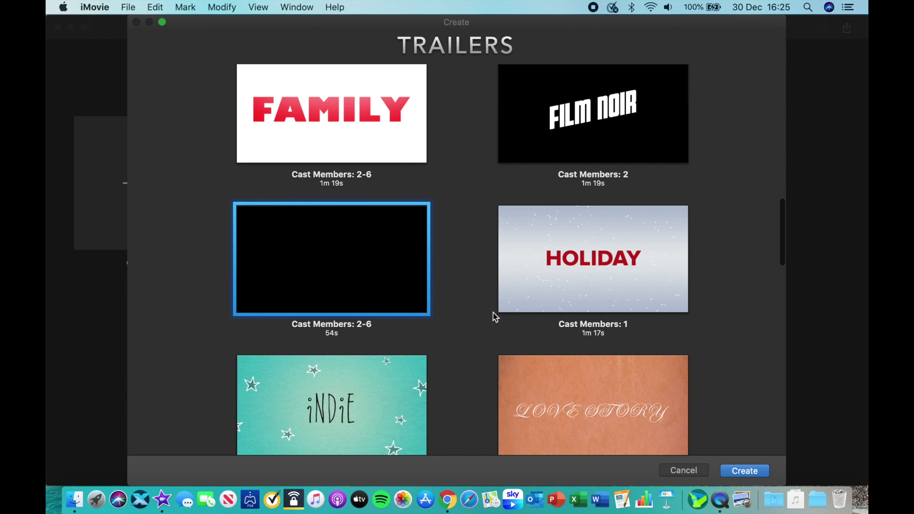
pyautogui.press('Return')
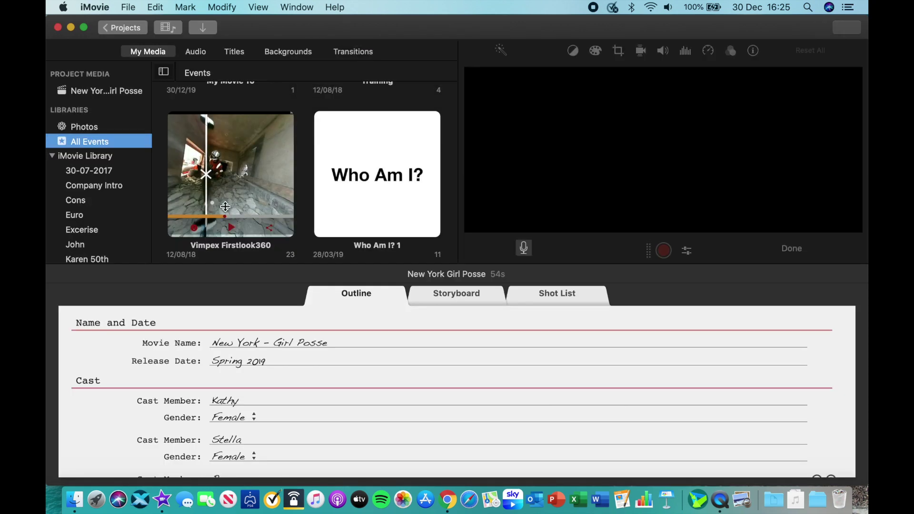
# Verify the trailer's File export offers 1080p, cancel, and return to the project list.
pyautogui.click(125, 8)
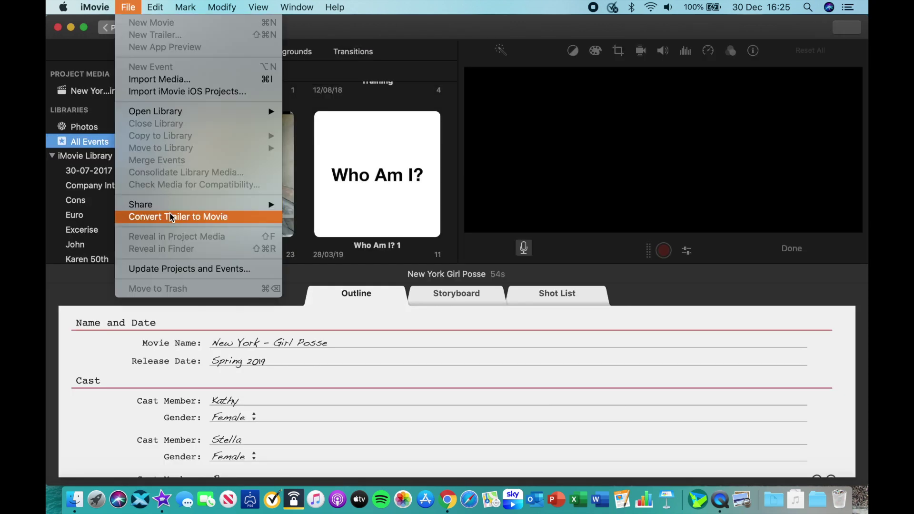
pyautogui.moveTo(181, 204)
pyautogui.click(307, 265)
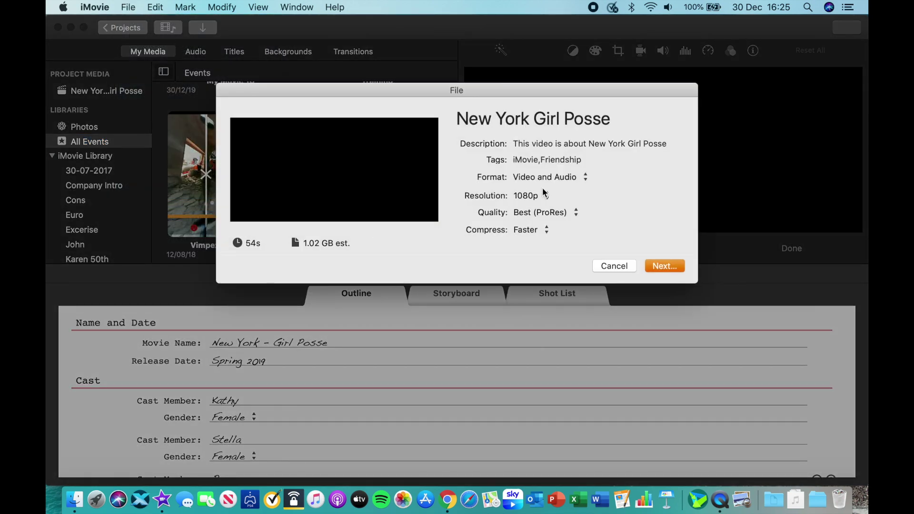
pyautogui.click(545, 193)
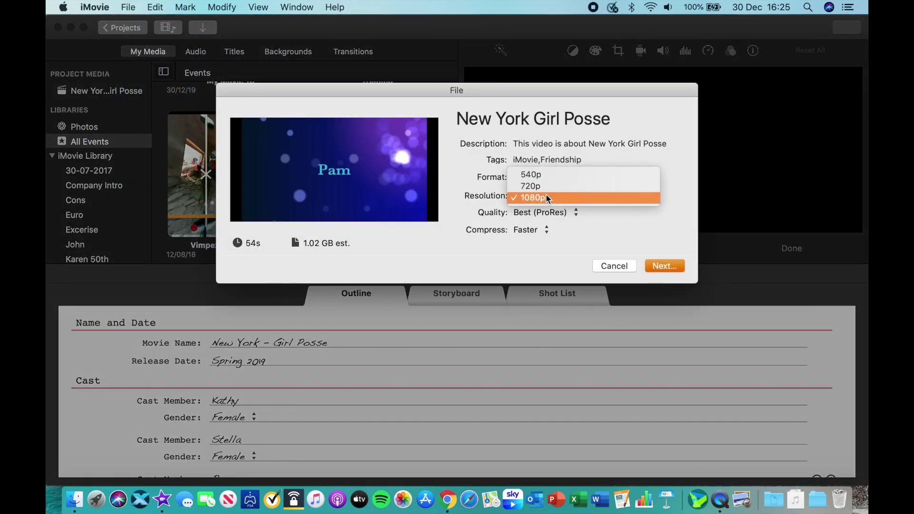
pyautogui.click(556, 246)
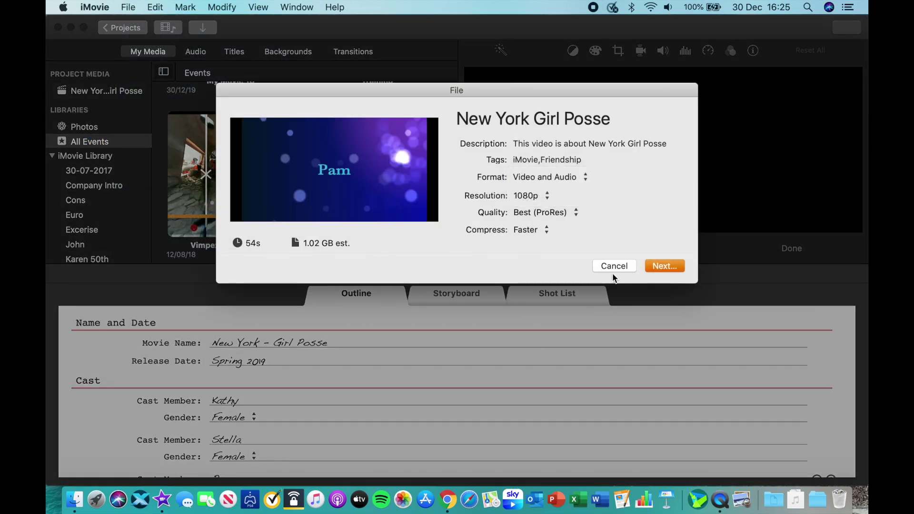
pyautogui.click(626, 265)
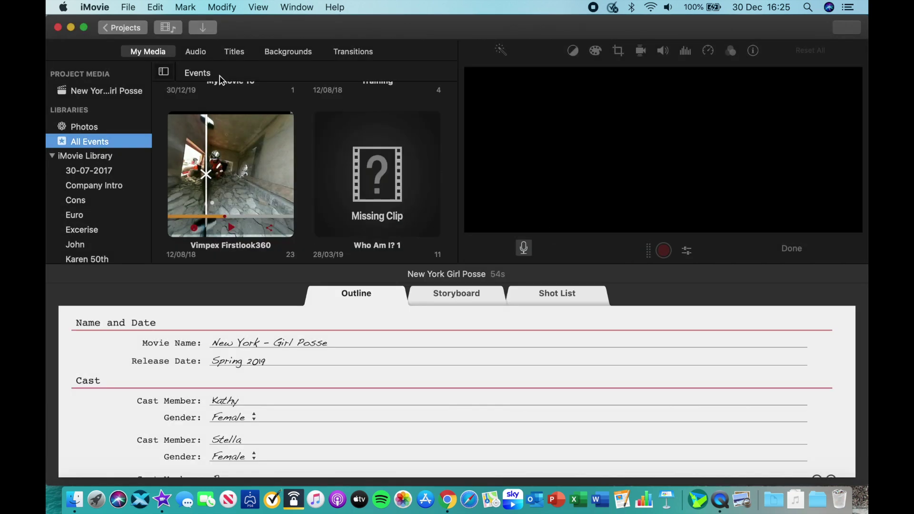
pyautogui.click(129, 24)
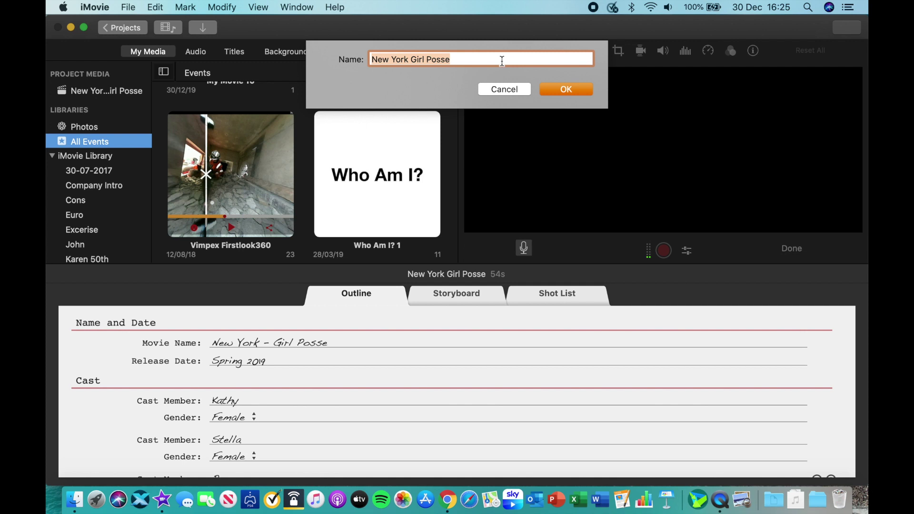
# Rename the trailer 'Video for Youtube' and convert it into a regular movie.
pyautogui.write('Video for Youtube')
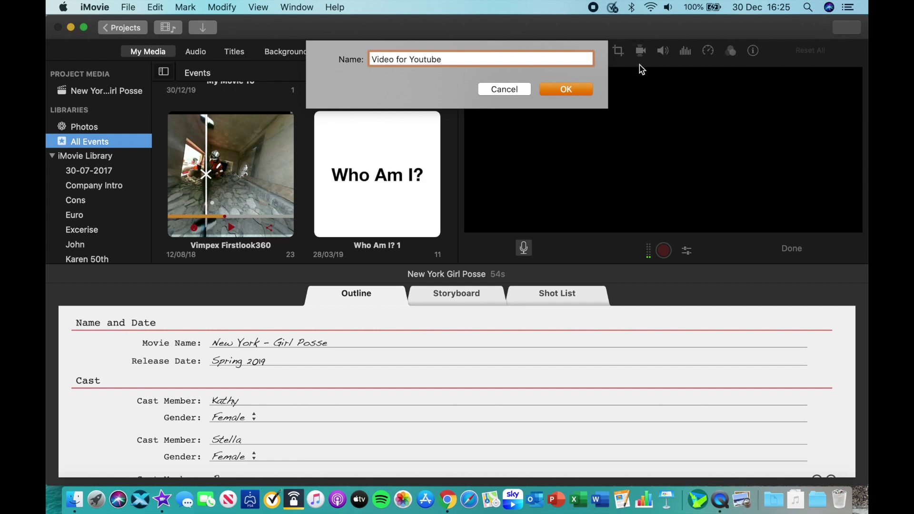
pyautogui.click(549, 91)
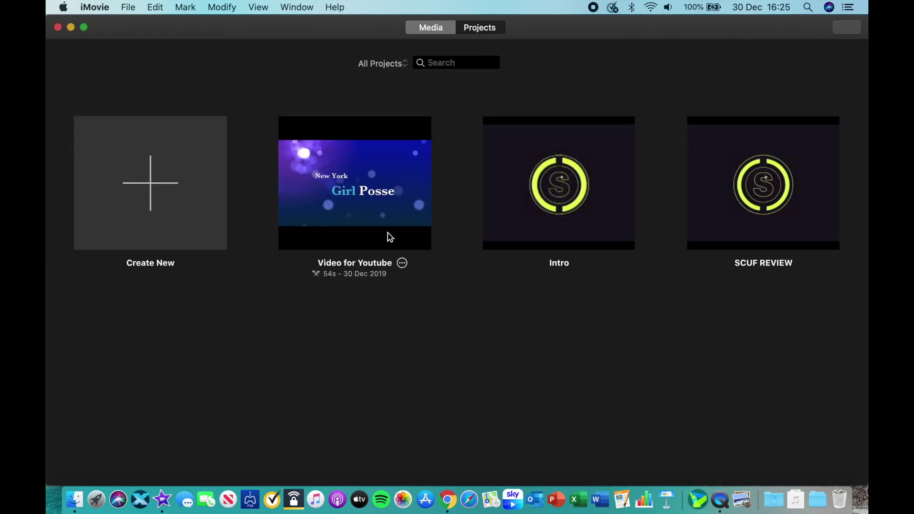
pyautogui.click(402, 264)
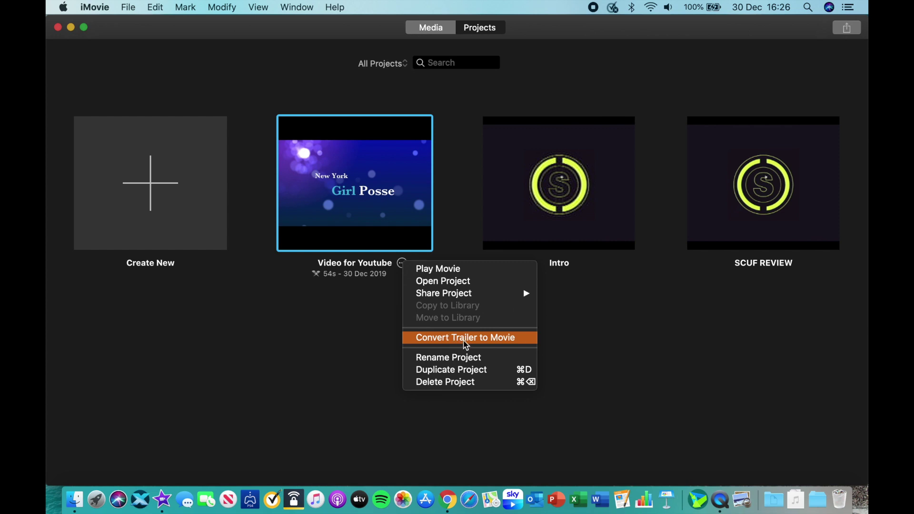
pyautogui.click(465, 338)
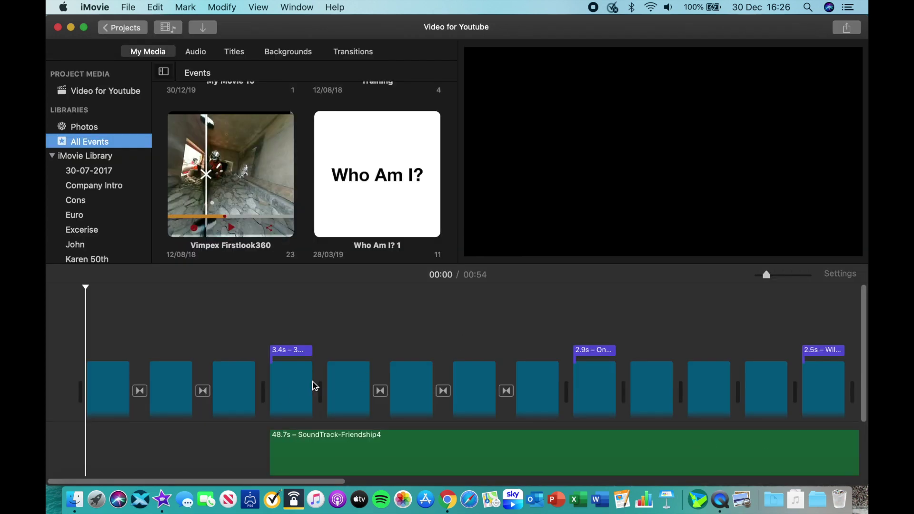
pyautogui.hscroll(5, 447, 391)
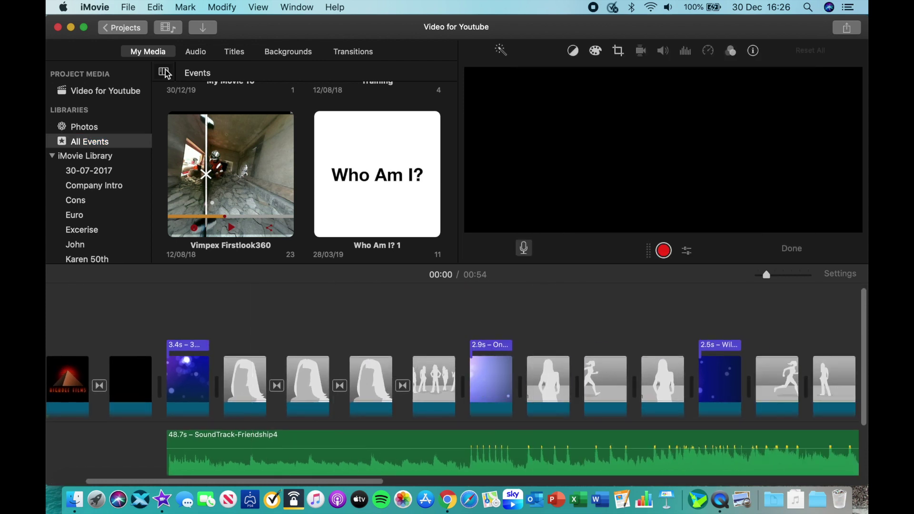
pyautogui.click(138, 6)
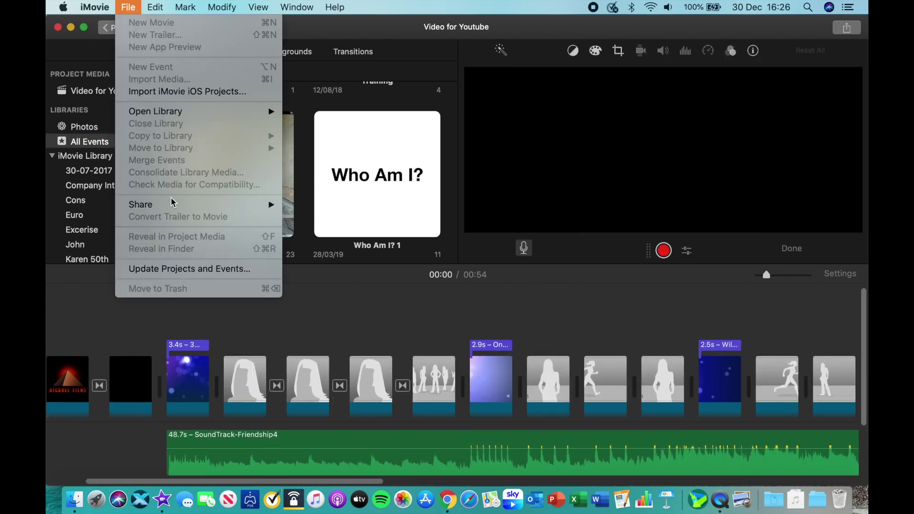
pyautogui.moveTo(180, 209)
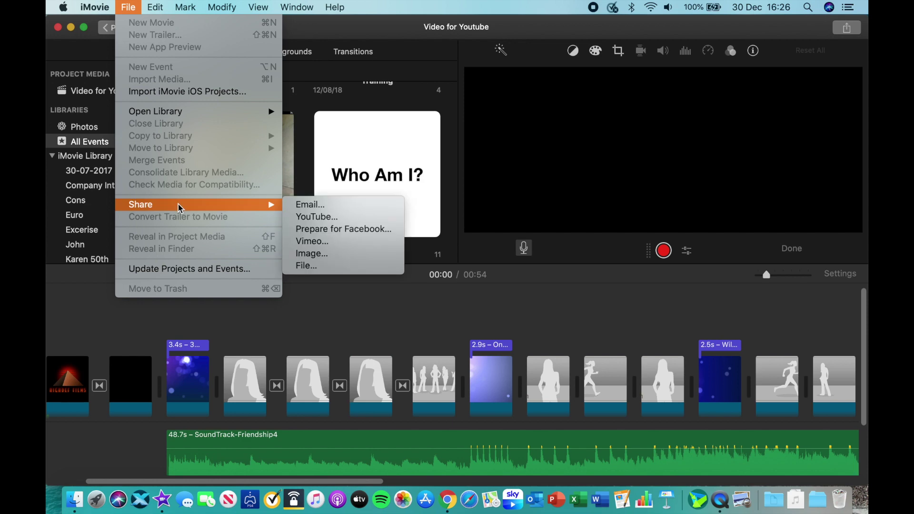
pyautogui.click(319, 265)
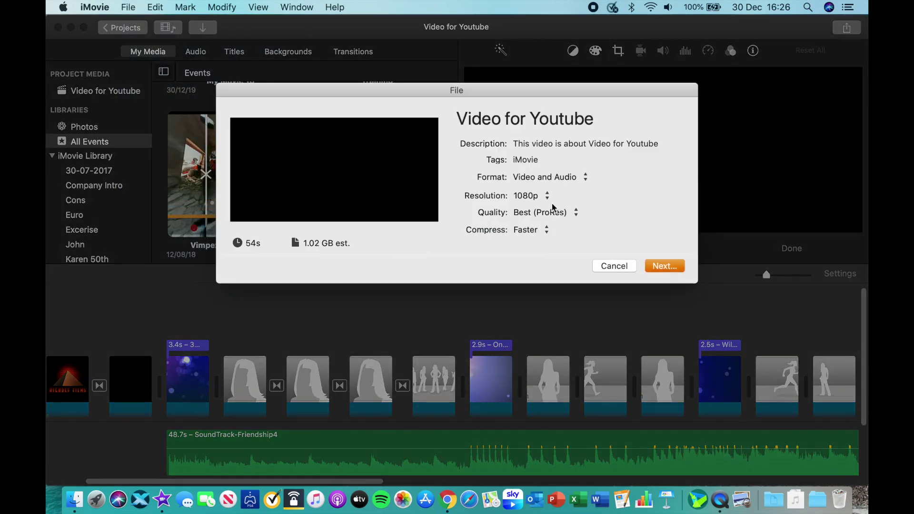
pyautogui.click(615, 266)
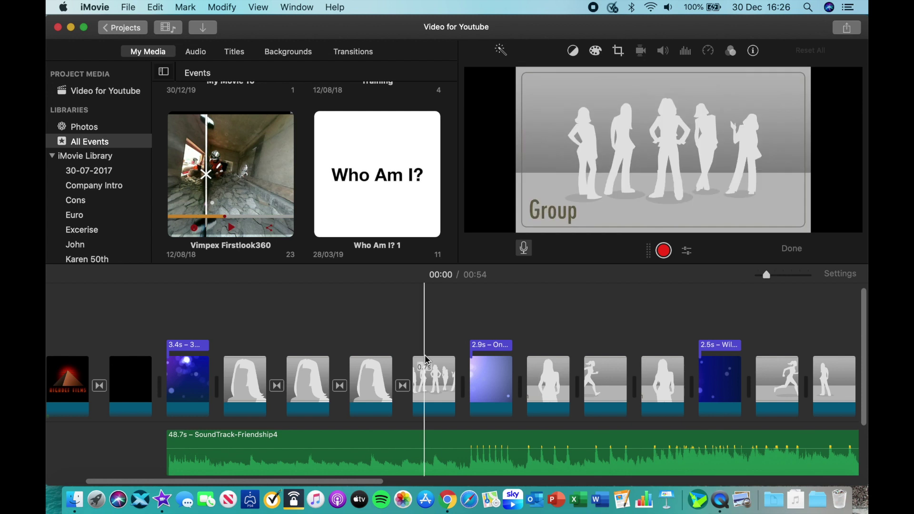
pyautogui.hscroll(5, 476, 353)
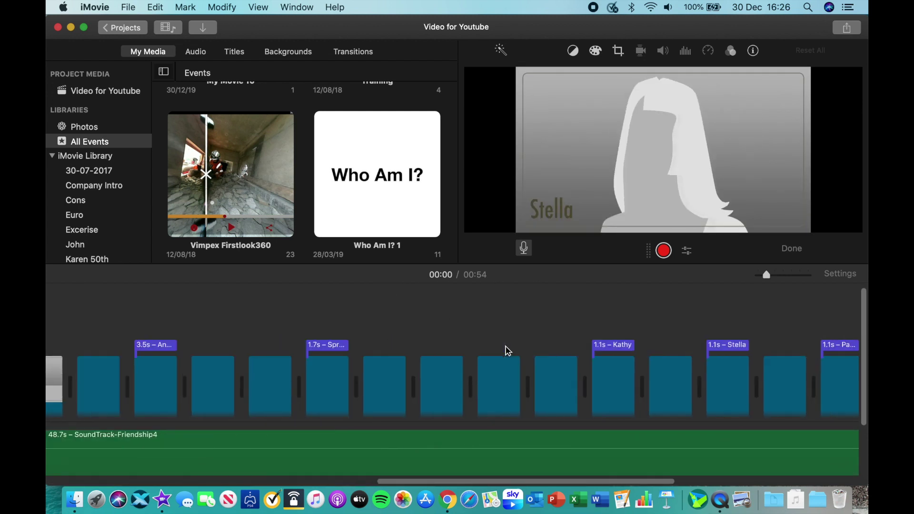
pyautogui.press('End')
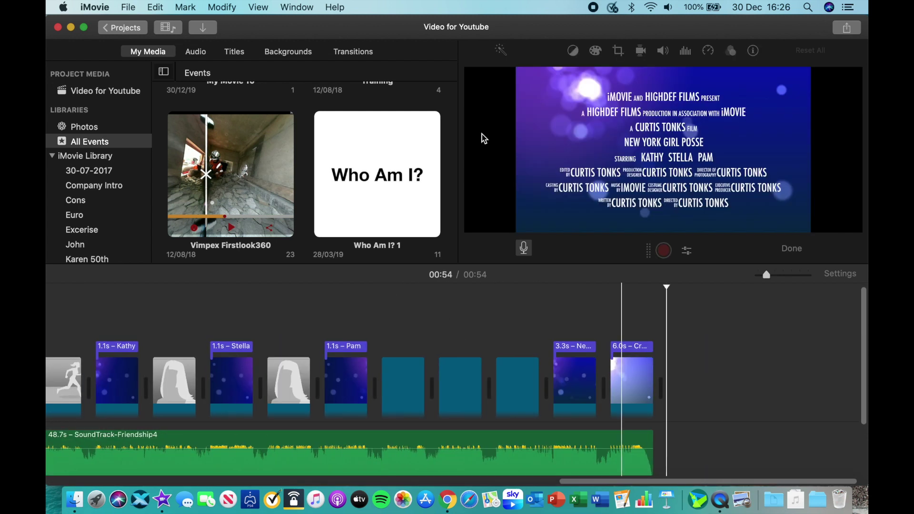
# Add 1.mp4 after the closing credits, extending the movie to 02:56.
pyautogui.moveTo(379, 28); pyautogui.dragTo(450, 29)
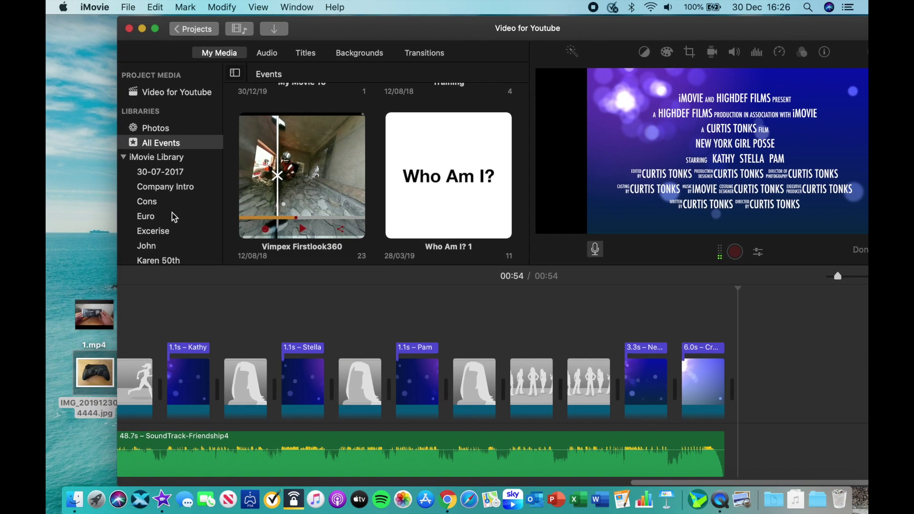
pyautogui.click(101, 314)
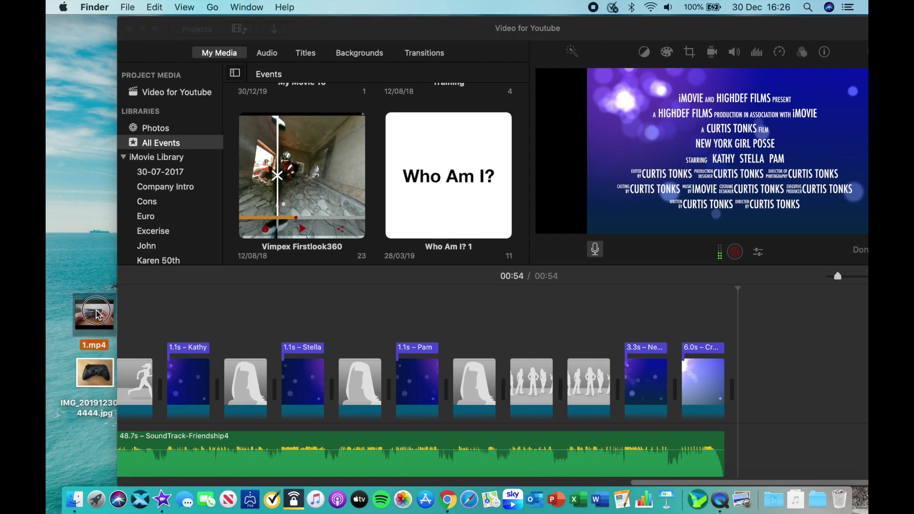
pyautogui.moveTo(98, 314); pyautogui.dragTo(758, 379)
pyautogui.moveTo(468, 34); pyautogui.dragTo(389, 6)
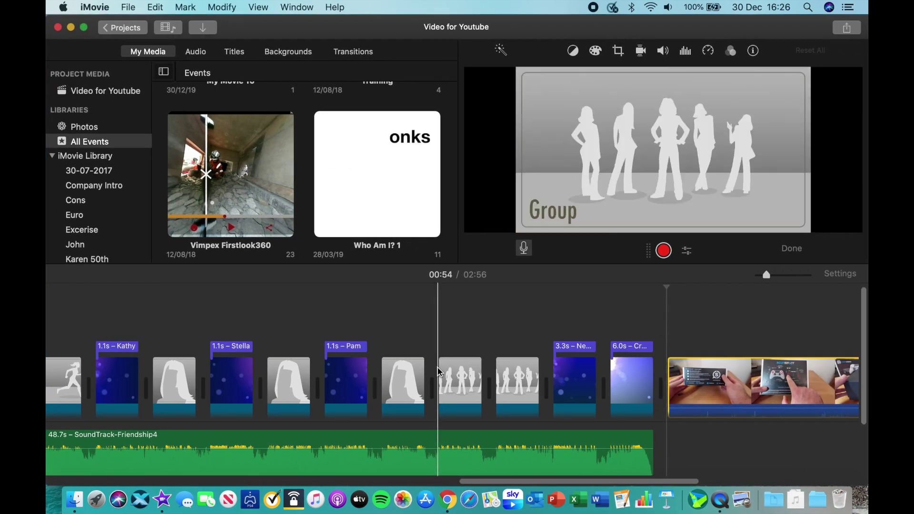
# Select all timeline clips, then the closing credits title clip.
pyautogui.press('super+a')
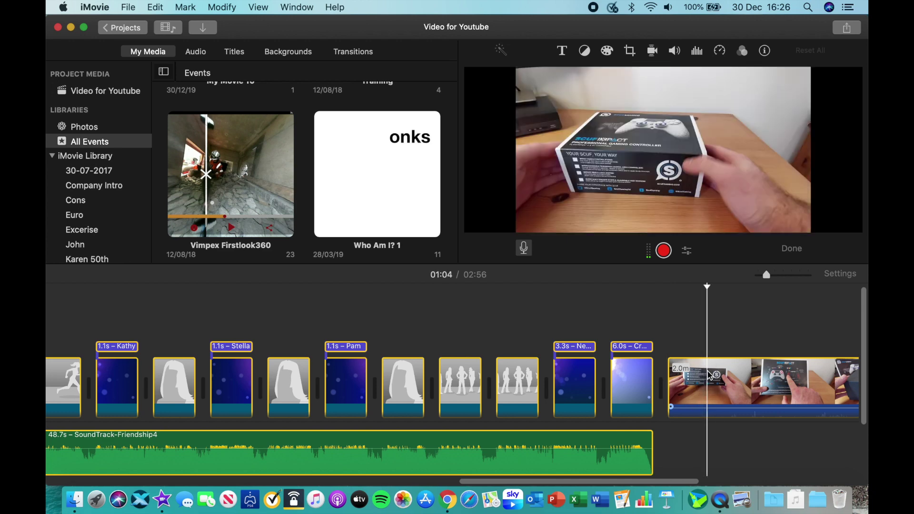
pyautogui.click(681, 341)
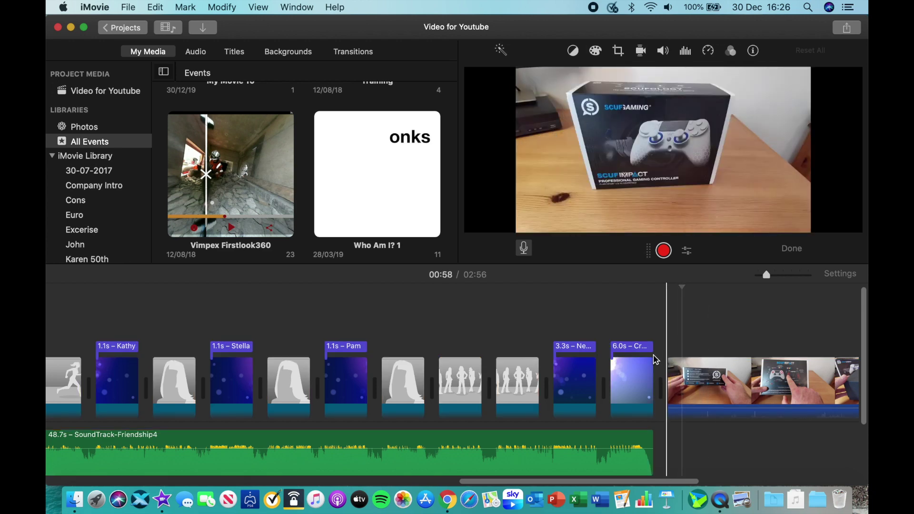
pyautogui.click(634, 381)
pyautogui.hscroll(-15, 485, 395)
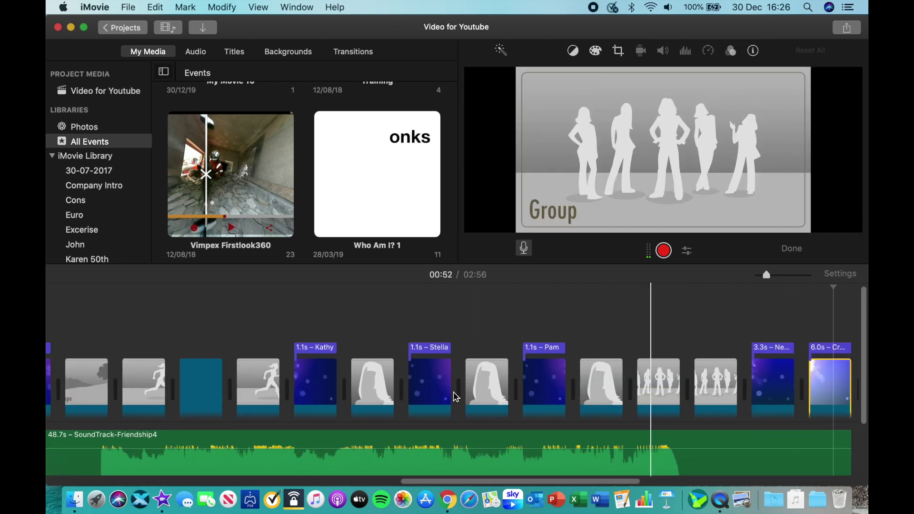
# Delete the trailer clips, titles and SoundTrack-Friendship4 music, leaving only 1.mp4 (02:01).
pyautogui.click(116, 386)
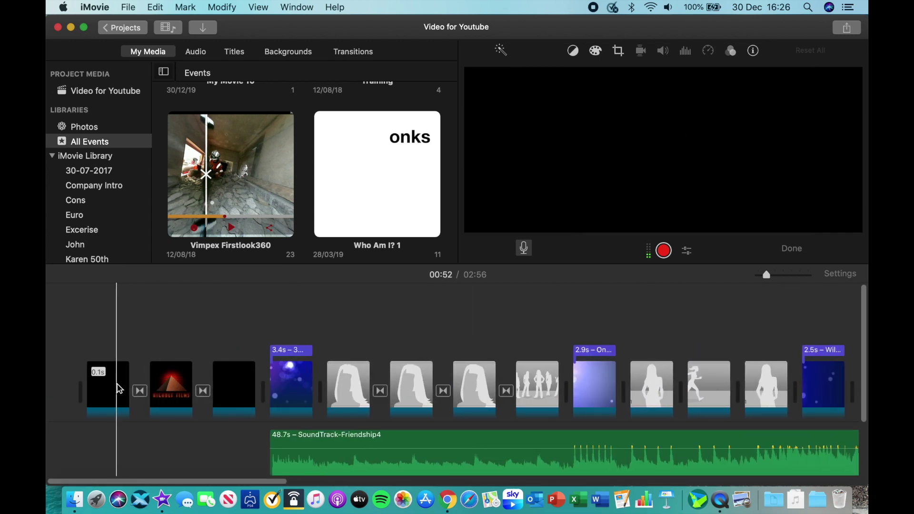
pyautogui.press('cmd+a')
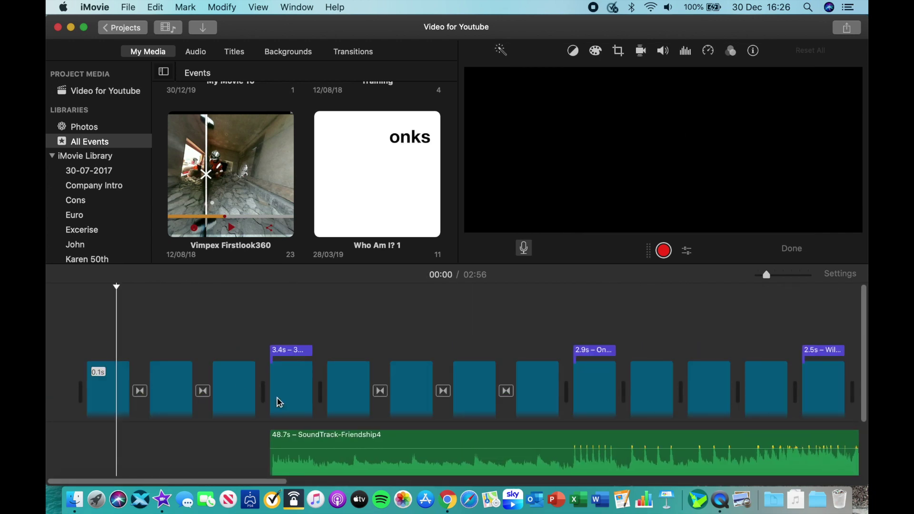
pyautogui.press('super+z')
pyautogui.click(246, 440)
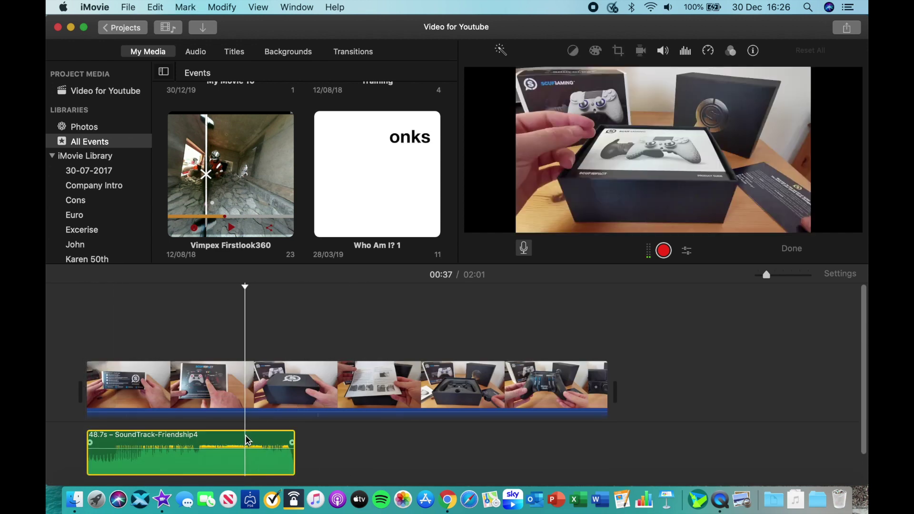
pyautogui.press('super+z')
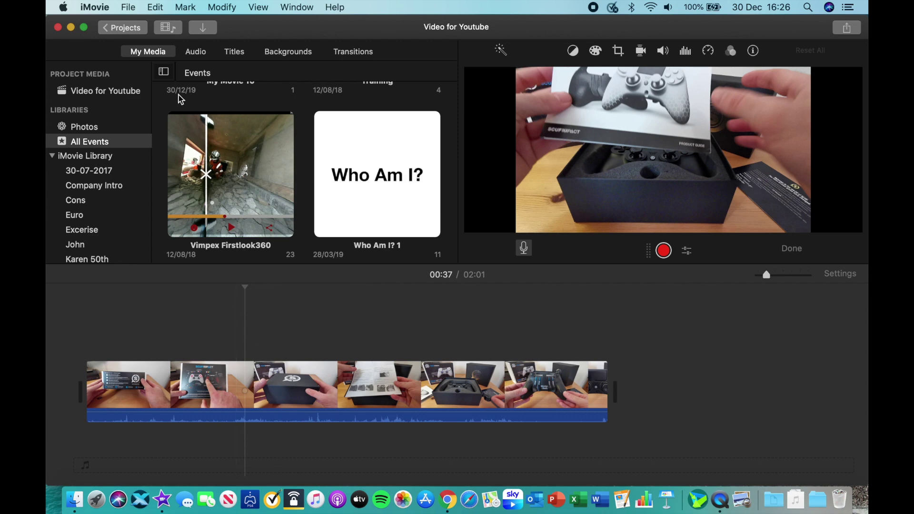
# Open Share > File for 'Video for Youtube' and keep the resolution at 1080p, Best (ProRes).
pyautogui.click(129, 8)
pyautogui.moveTo(230, 204)
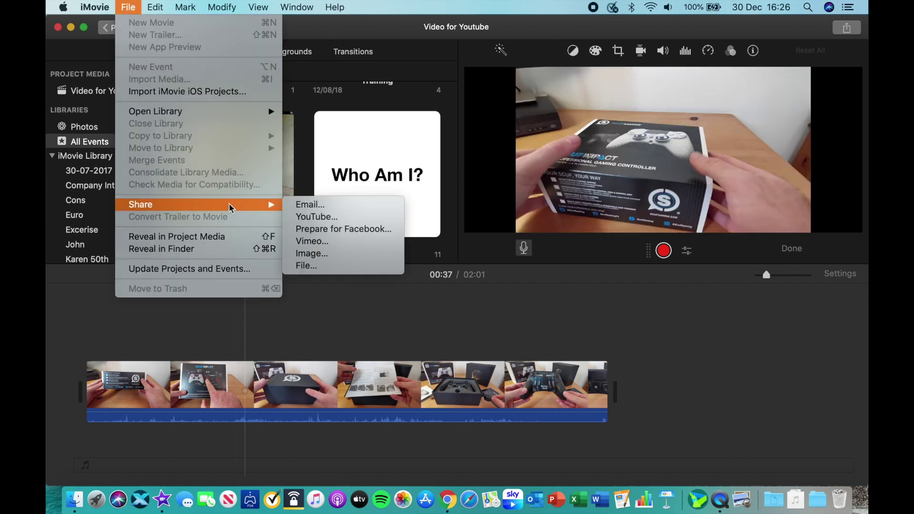
pyautogui.click(306, 266)
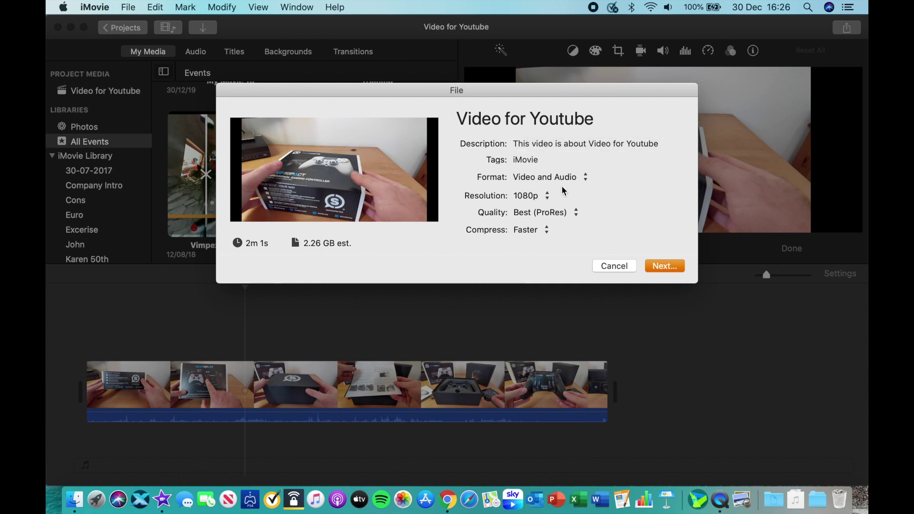
pyautogui.click(547, 196)
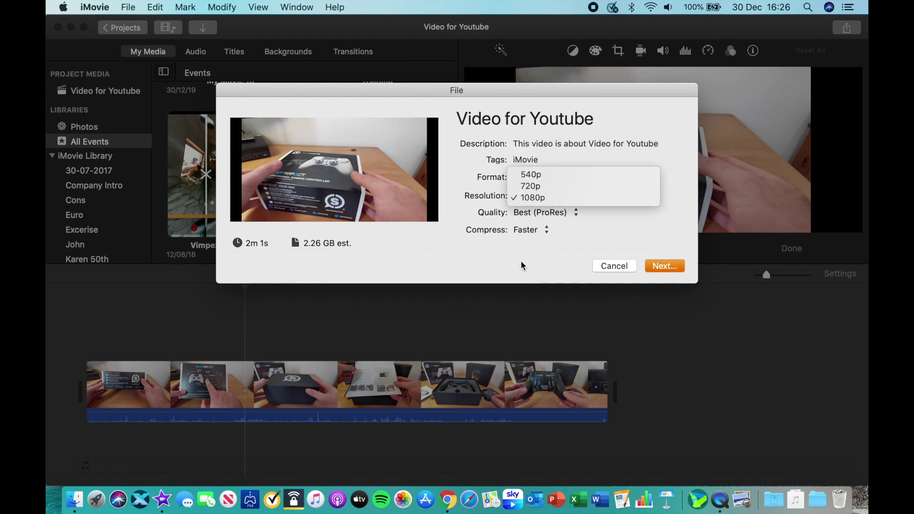
pyautogui.click(657, 250)
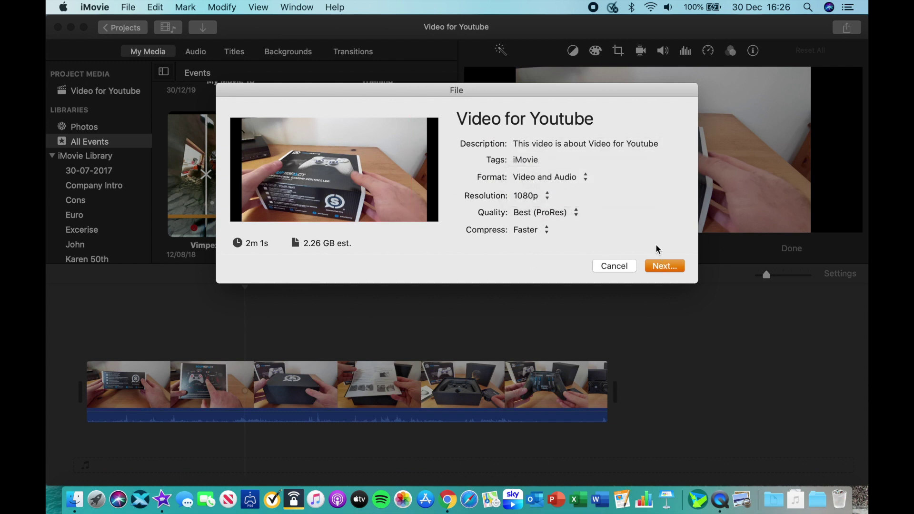